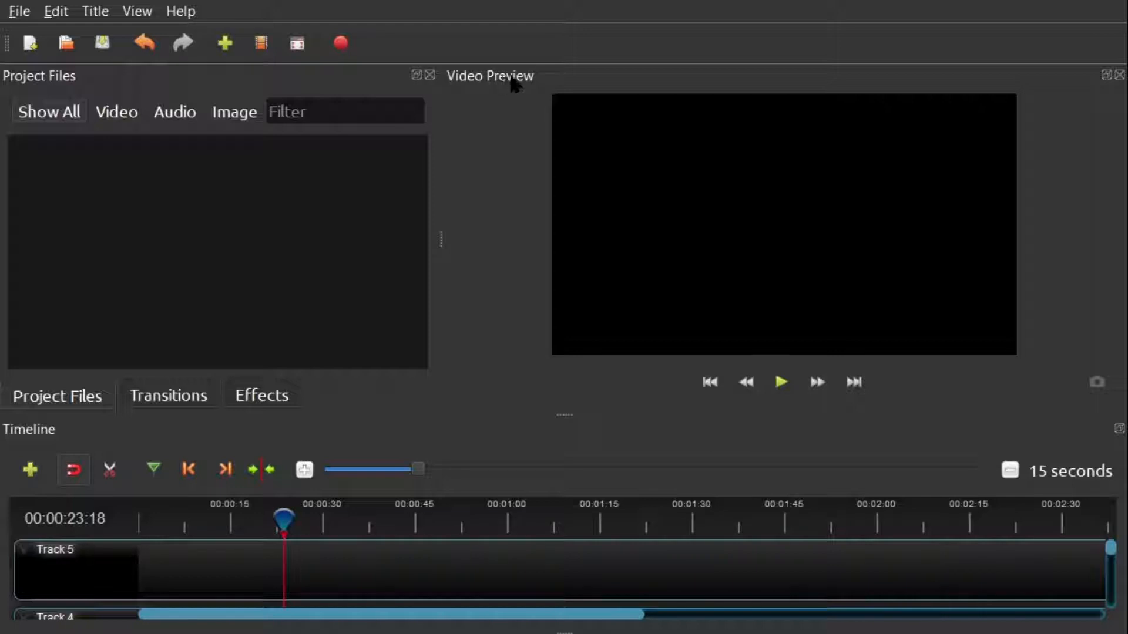
Move the Video Preview panel to the other side of Project Files, narrow it, and enlarge the Timeline area.
drag(514, 83, 53, 109)
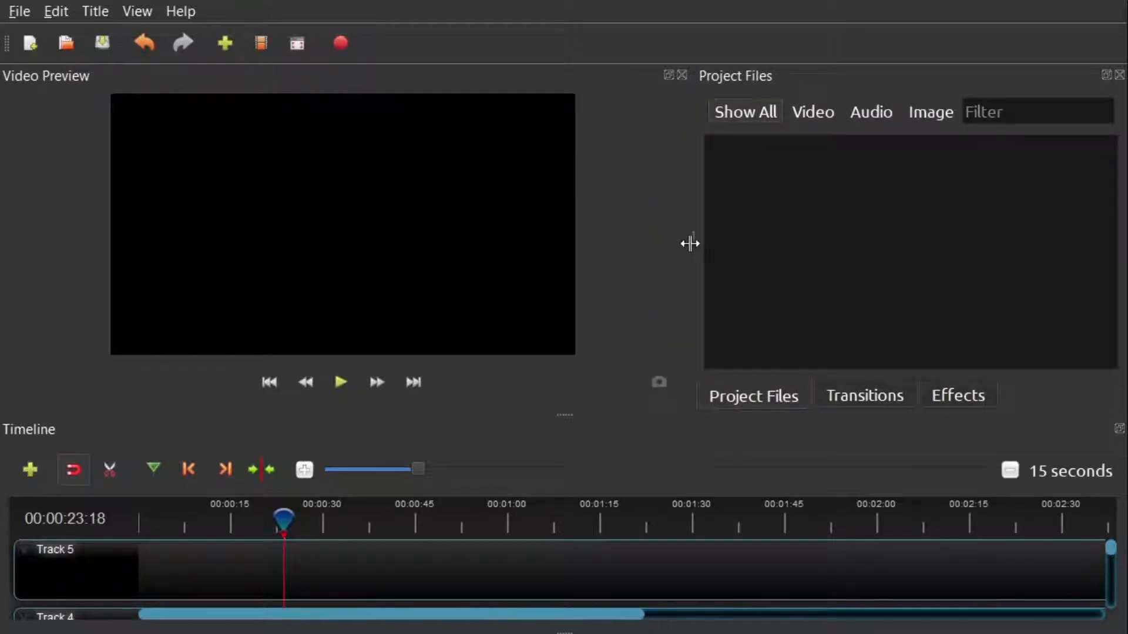
drag(687, 243, 555, 240)
drag(563, 417, 551, 308)
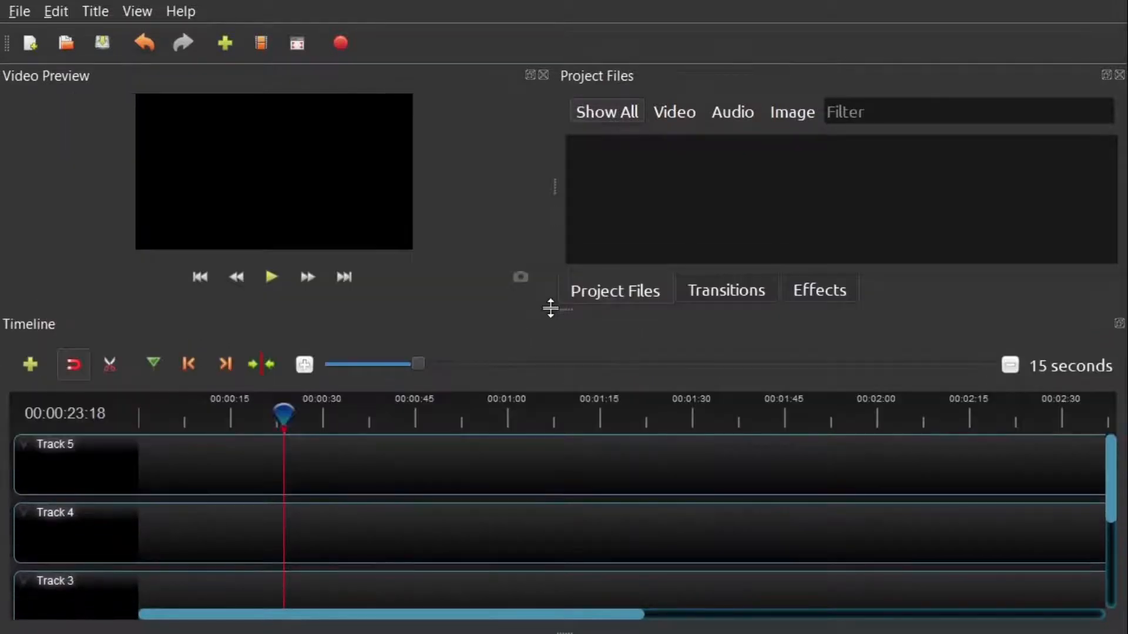
Reset the window layout to the Simple View.
click(138, 11)
mouse_move(176, 93)
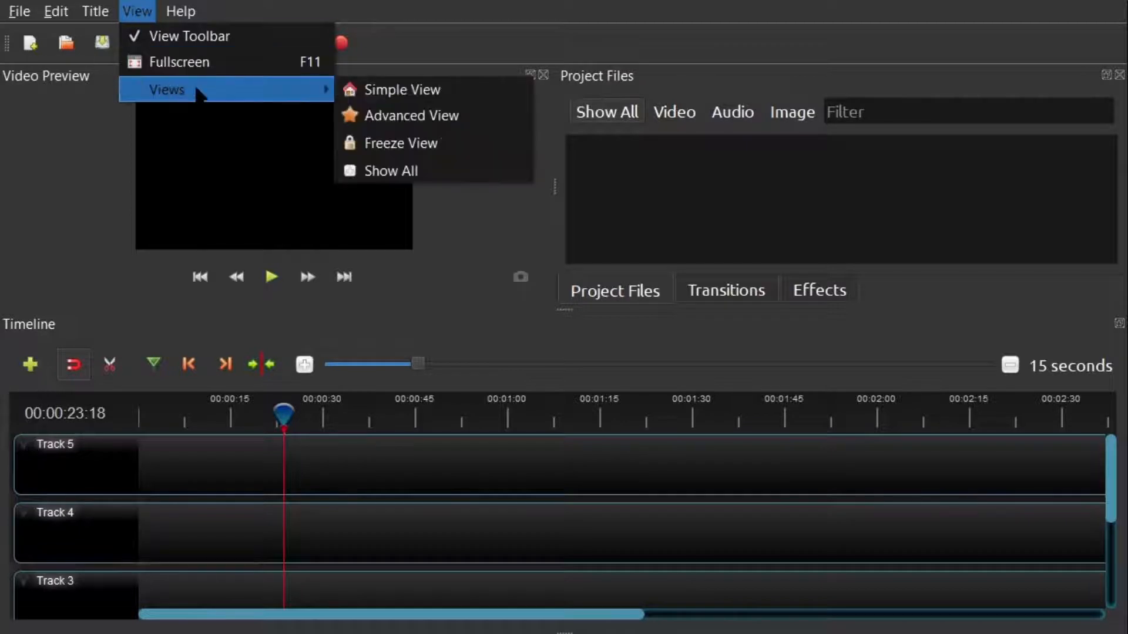
click(376, 91)
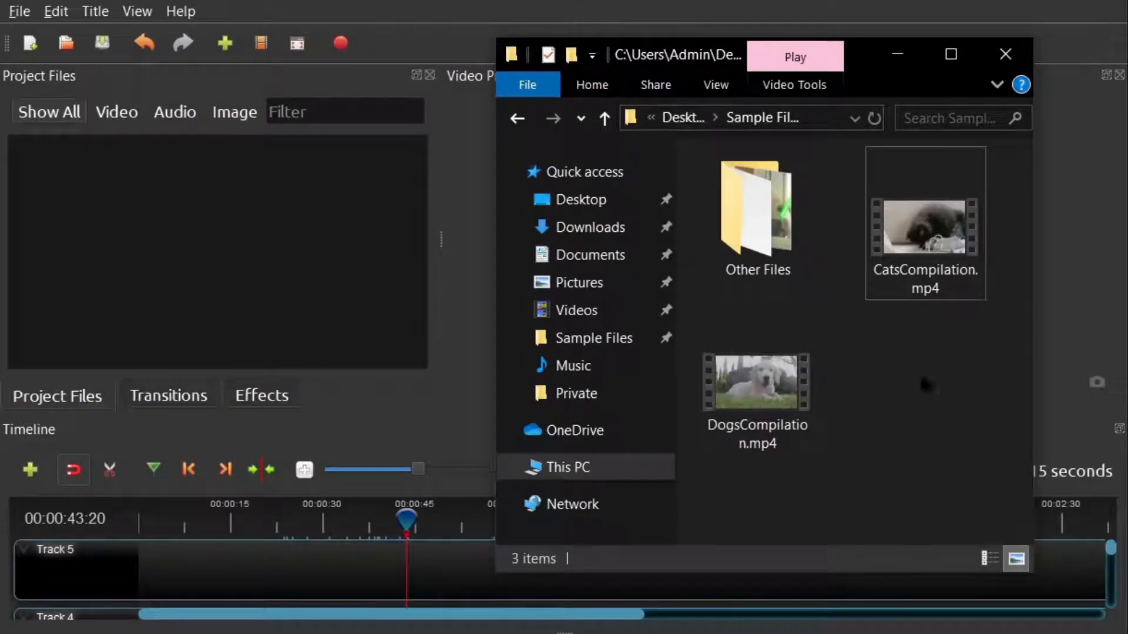
Import CatsCompilation.mp4 and DogsCompilation.mp4 from the Sample Files folder into the project files.
click(920, 256)
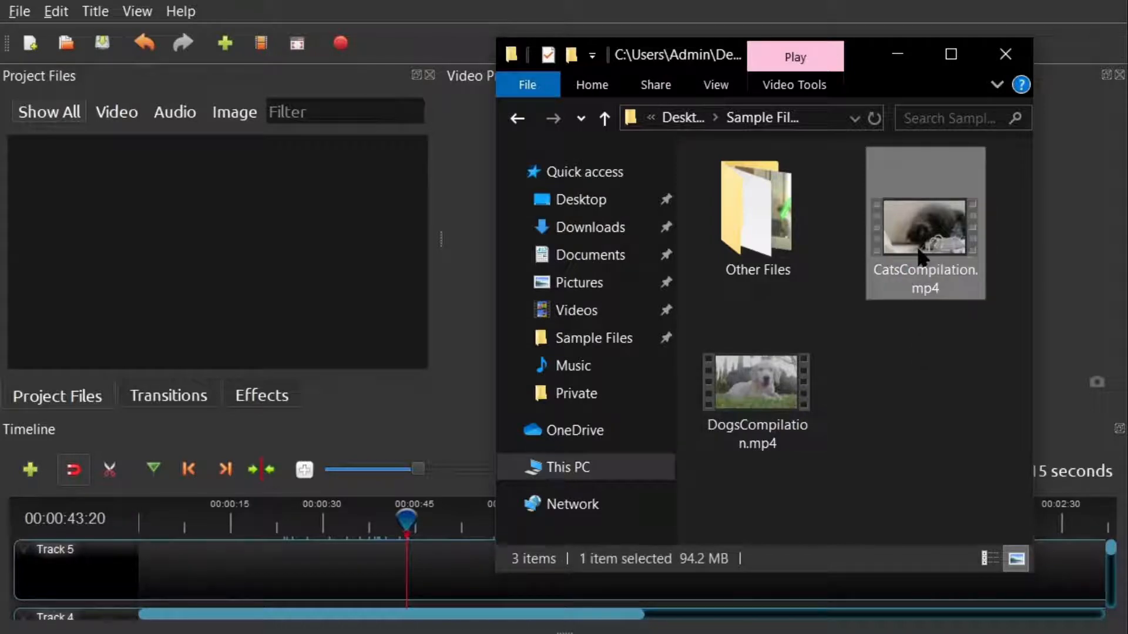
ctrl+click(781, 358)
drag(788, 313, 247, 279)
click(248, 280)
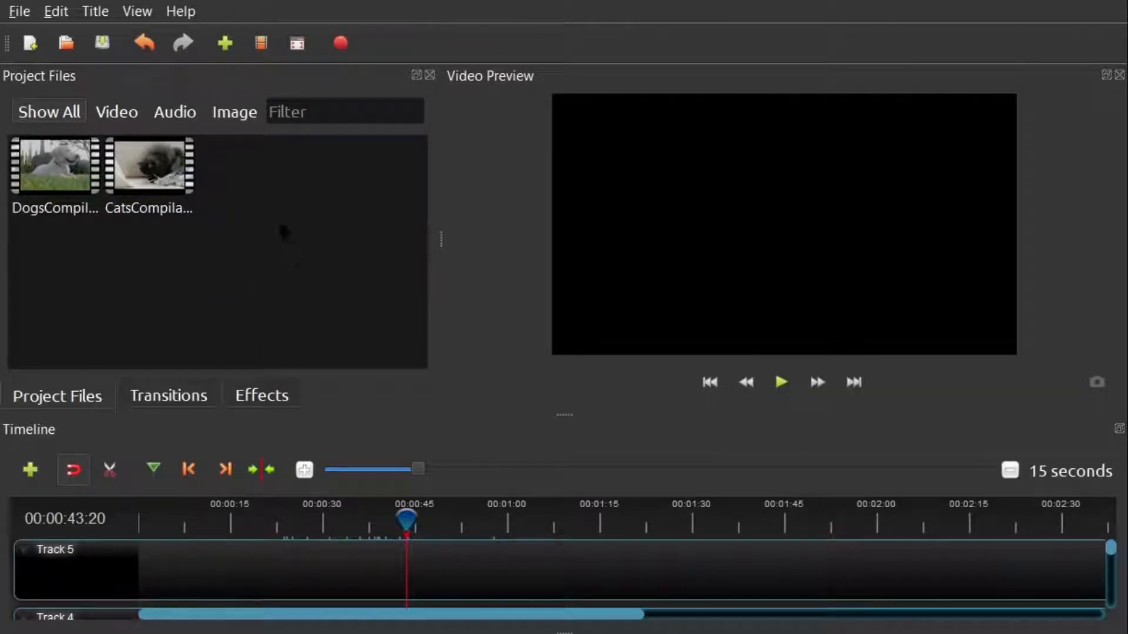
click(225, 44)
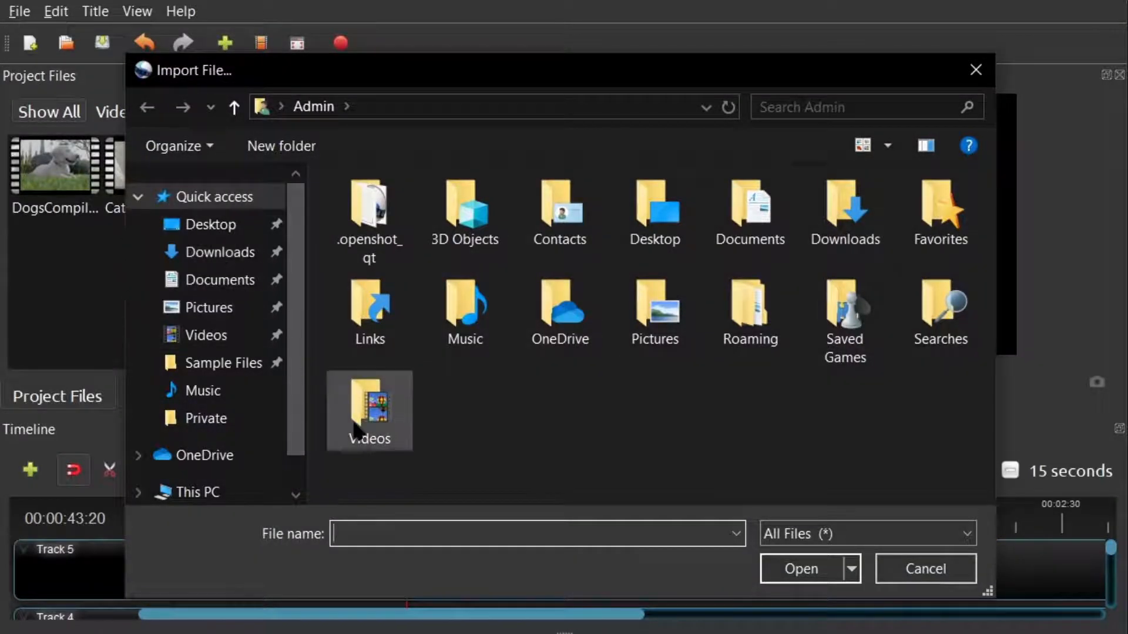
click(911, 569)
right_click(258, 242)
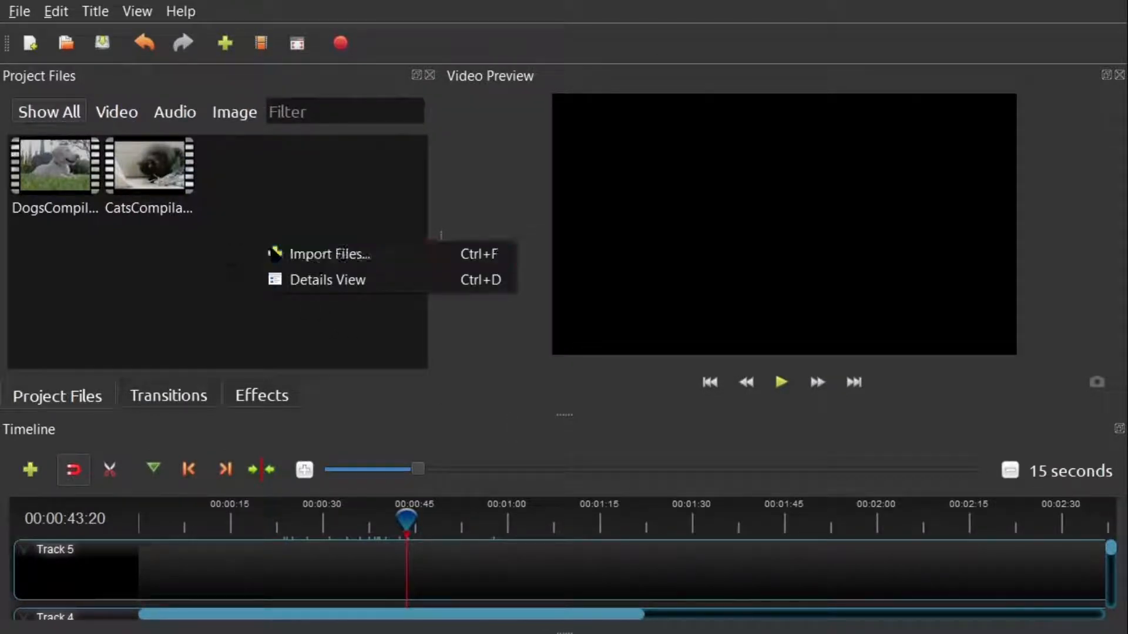
click(310, 265)
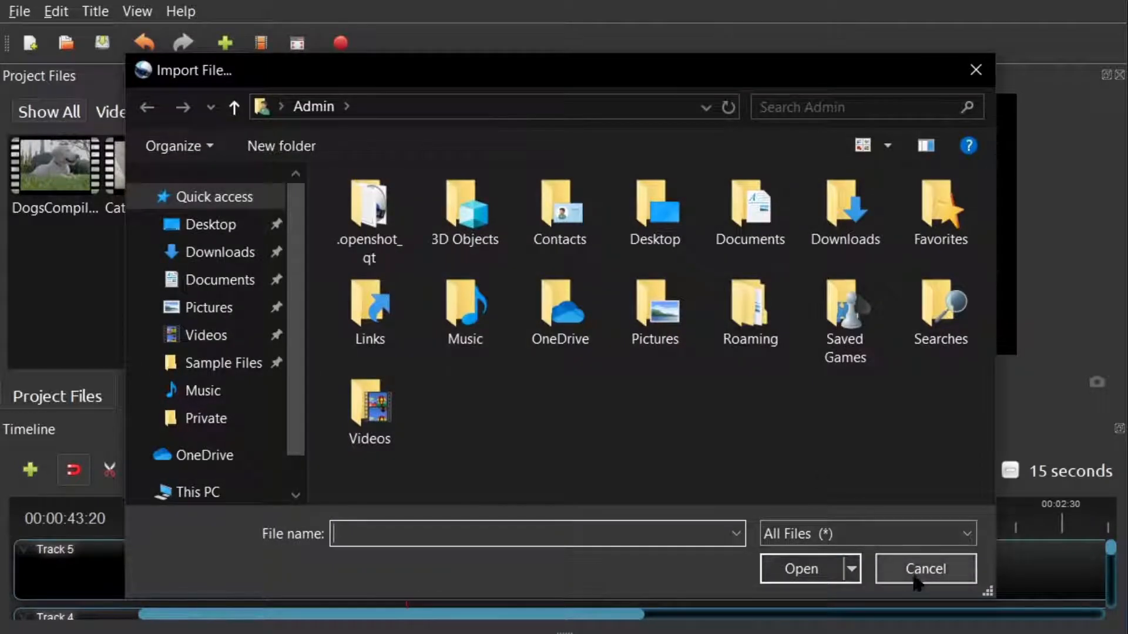
click(918, 581)
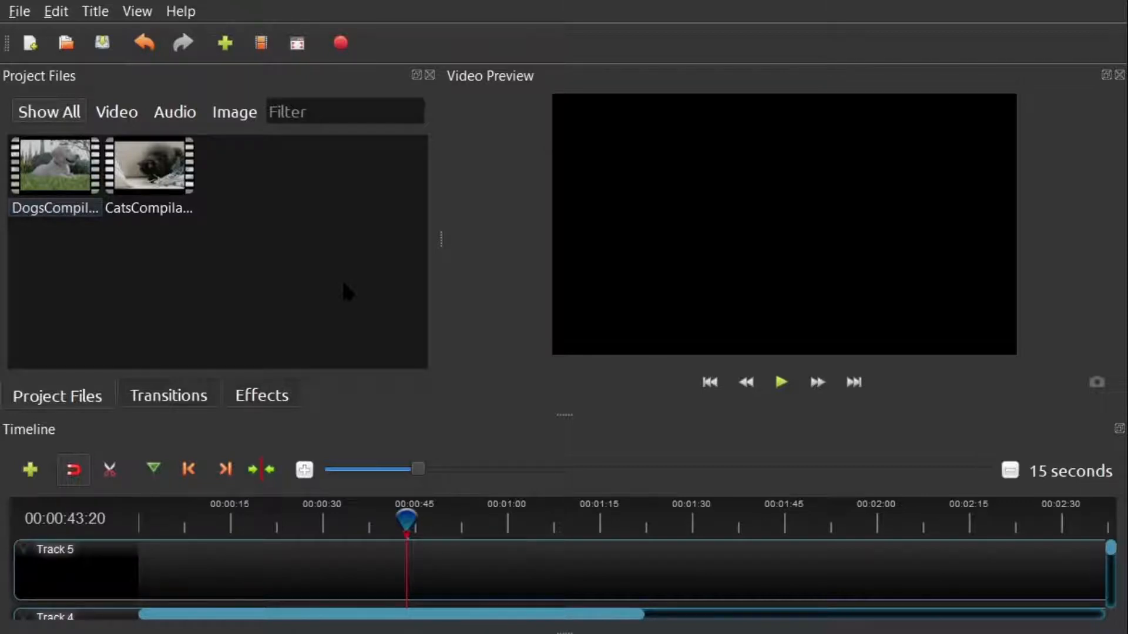
Open CatsCompilation for splitting and mark the clip's start at 00:00:00:01 and its end at 00:00:10:30.
right_click(172, 187)
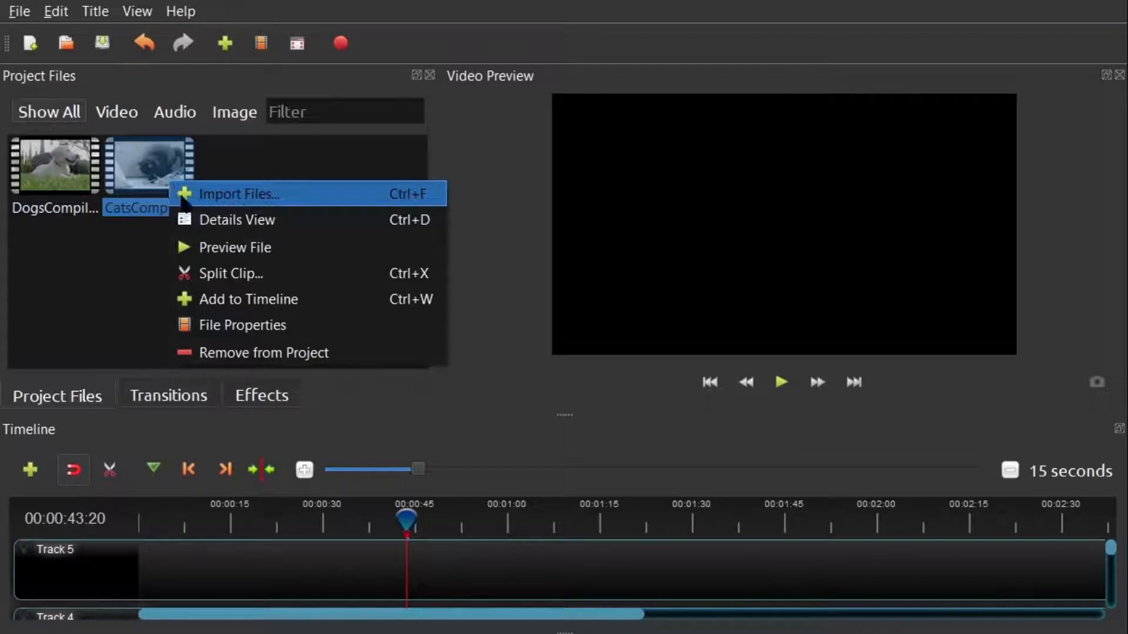
click(225, 278)
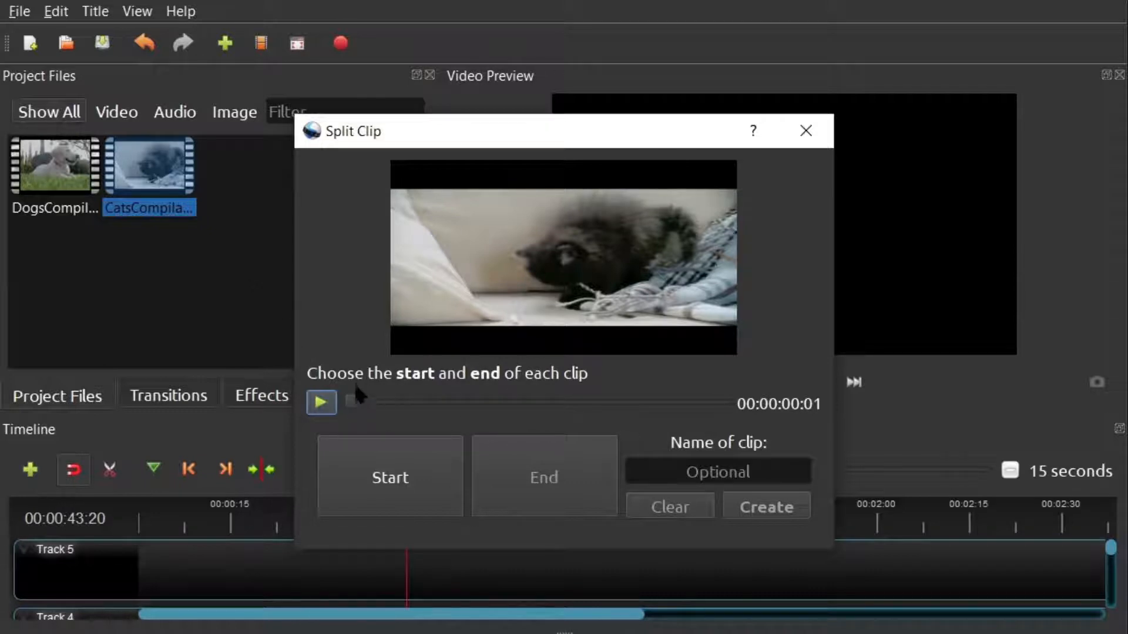
mouse_move(352, 402)
mouse_down()
mouse_move(390, 401)
mouse_move(350, 403)
mouse_up()
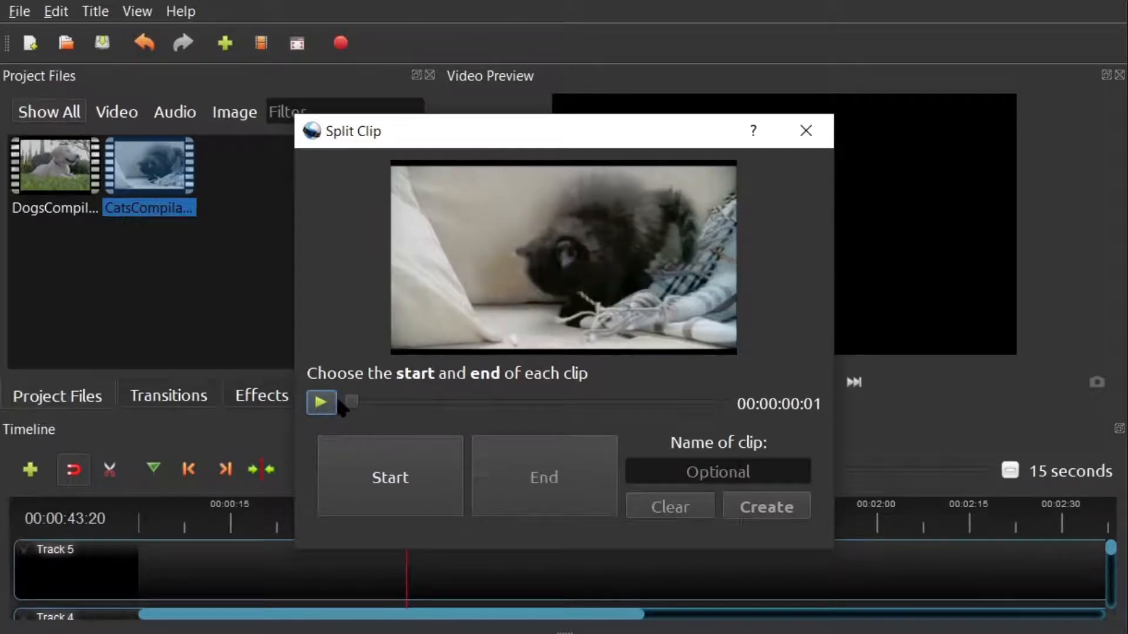
click(383, 488)
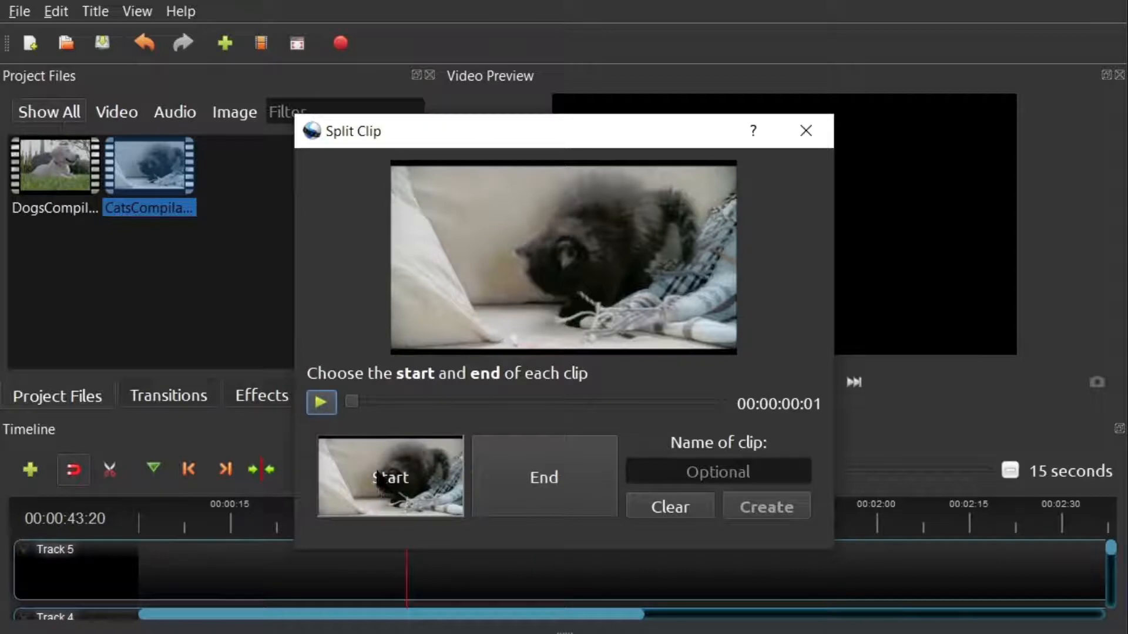
drag(349, 403, 433, 403)
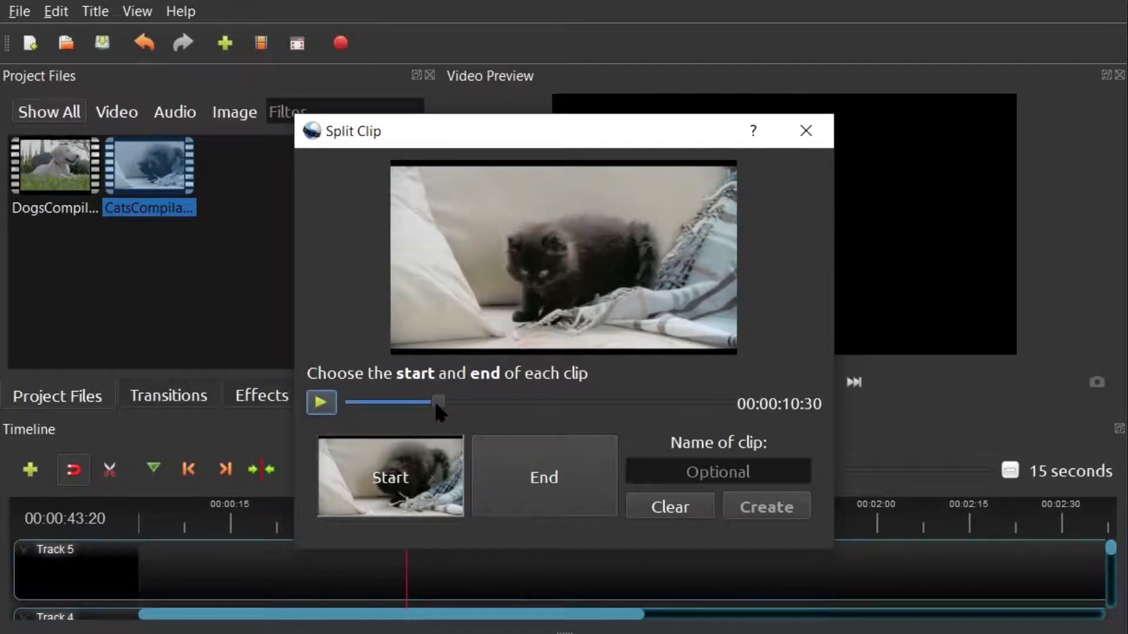
click(542, 478)
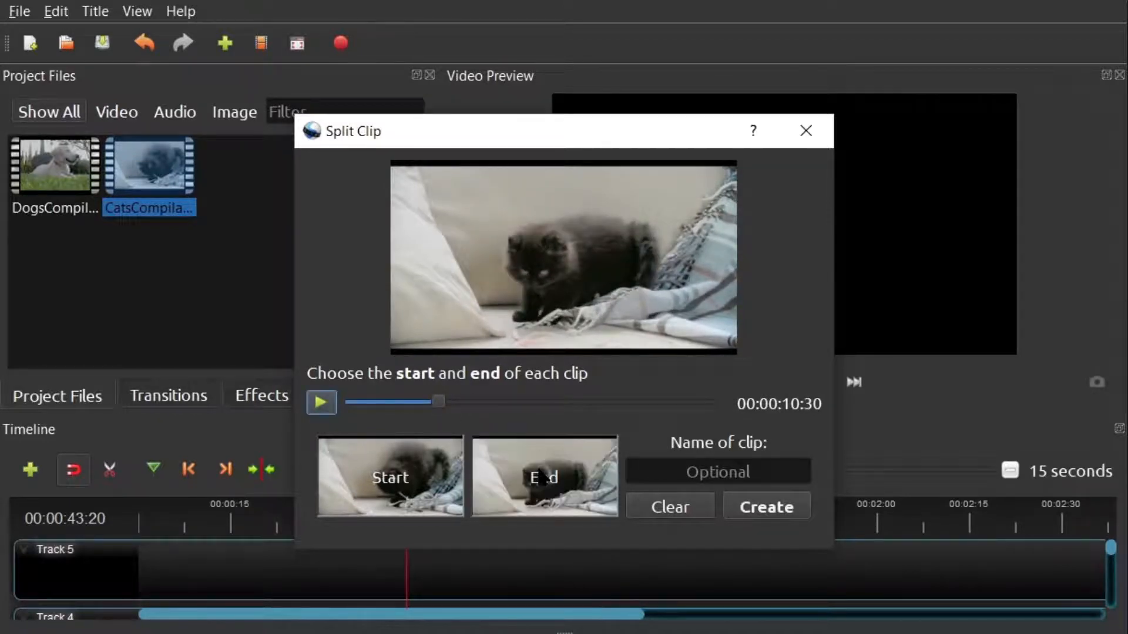
Name the split clip Cat1, create it, and close the Split Clip dialog.
click(722, 471)
text(Cat1)
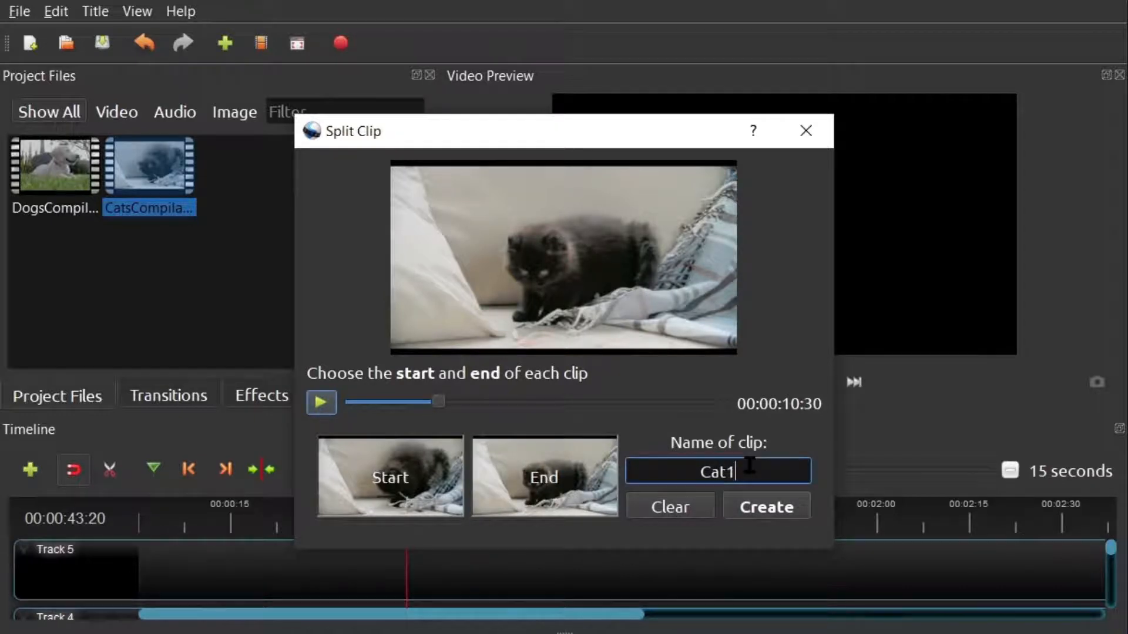
click(763, 515)
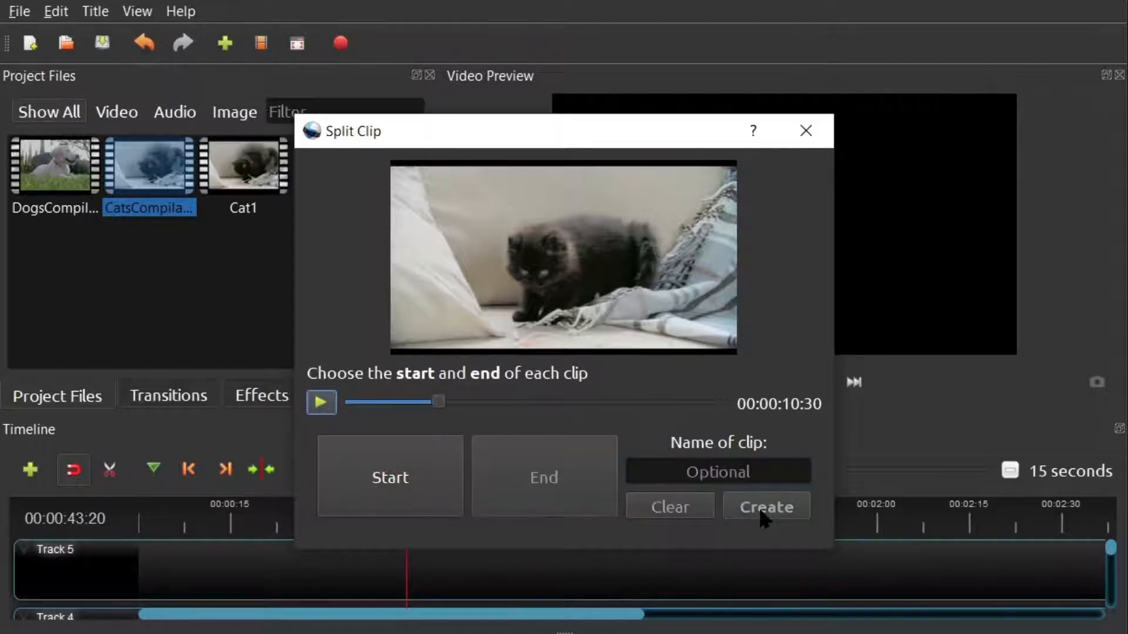
click(804, 130)
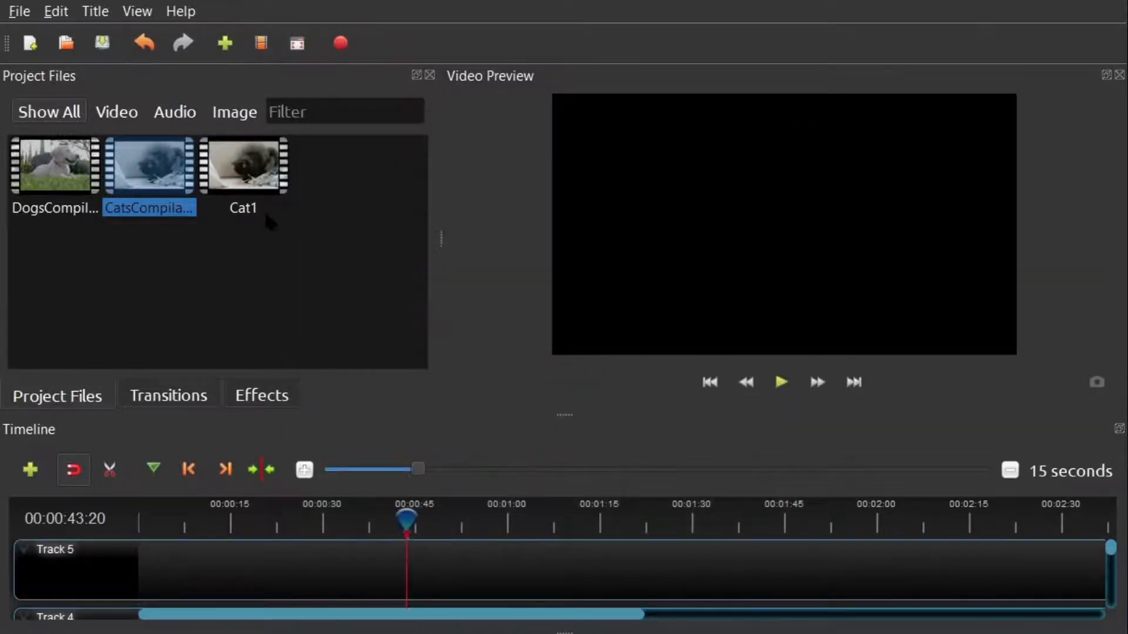
Place the Cat1 clip on Track 5 at about 00:00:52 and play it from its beginning.
click(251, 175)
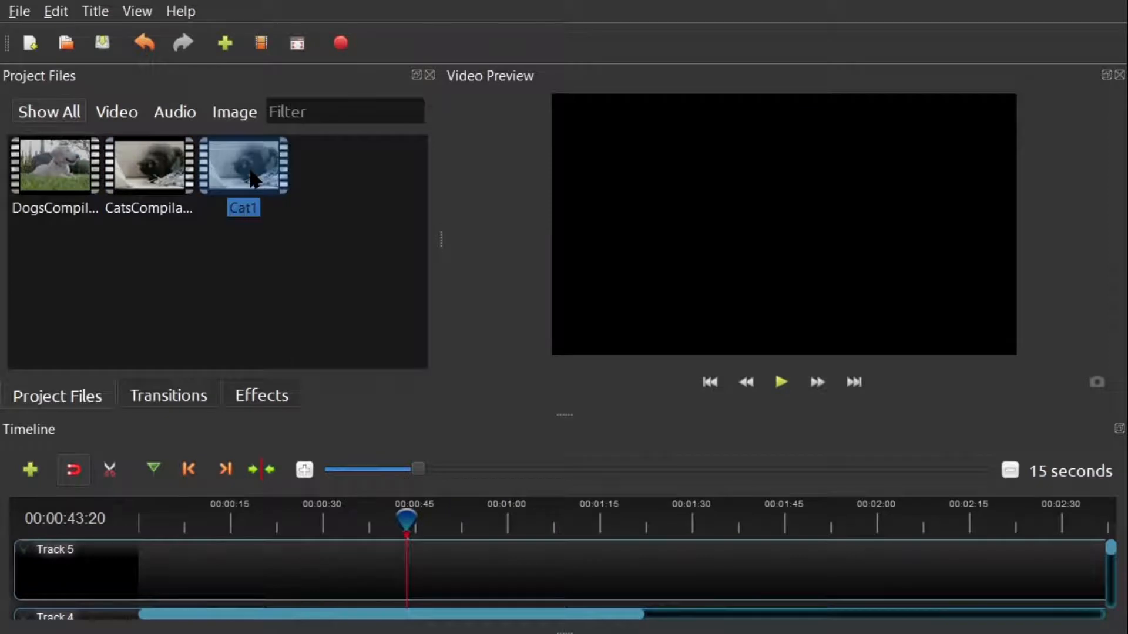
drag(257, 176, 387, 367)
drag(445, 512, 474, 563)
drag(407, 520, 458, 521)
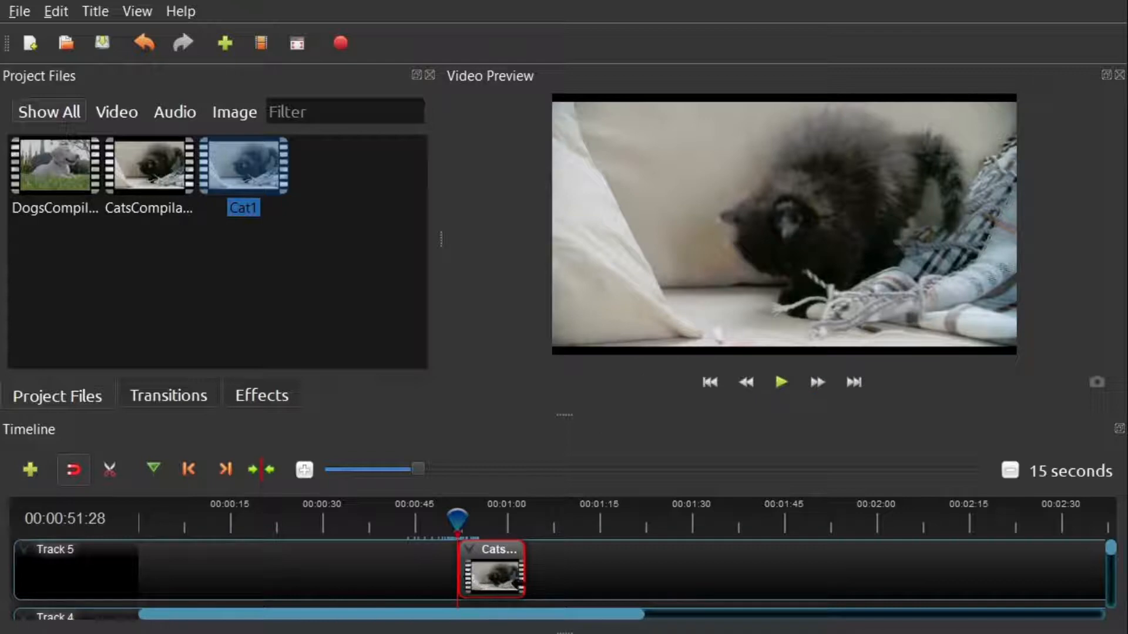
key(space)
click(366, 519)
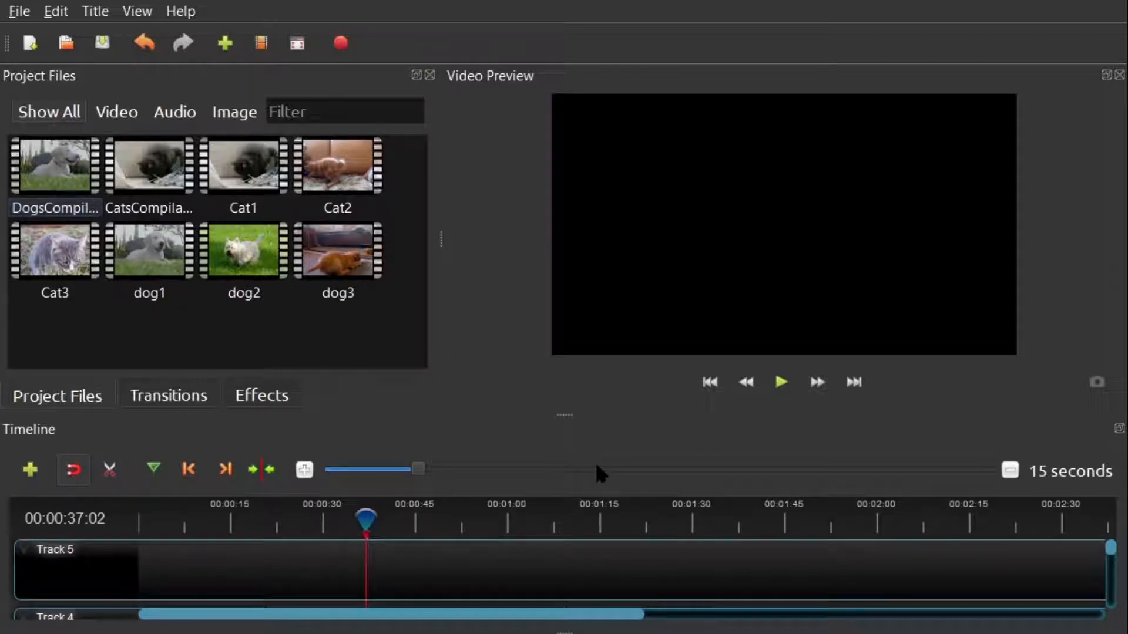
Enlarge the Timeline area and look through its tracks from Track 5 down to Track 1.
drag(570, 417, 588, 300)
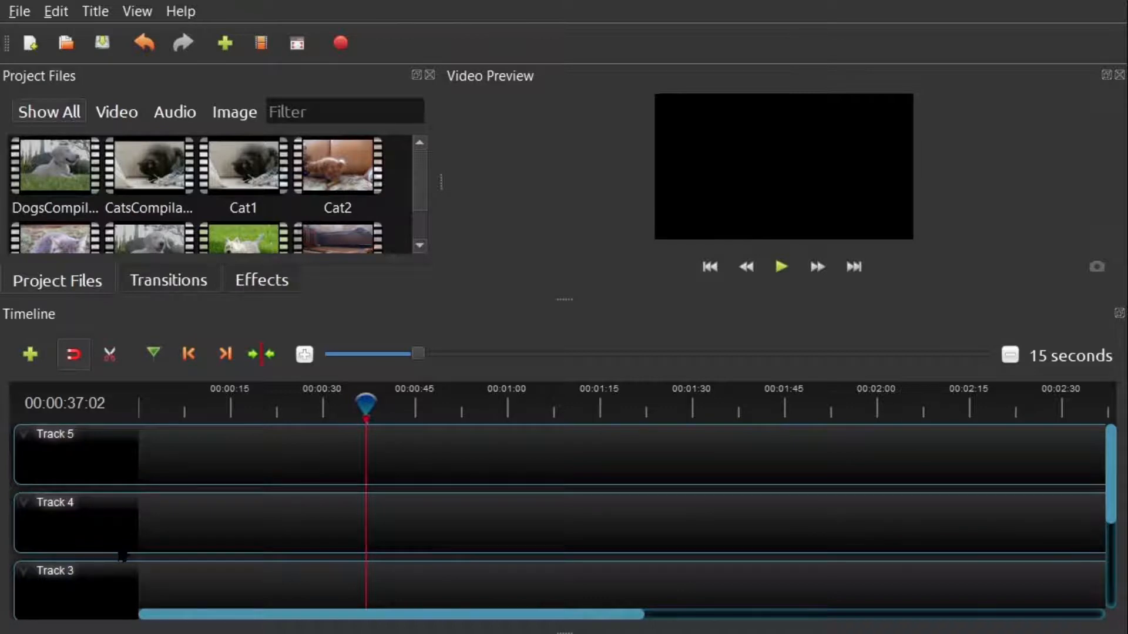
scroll(1114, 496, down, 1)
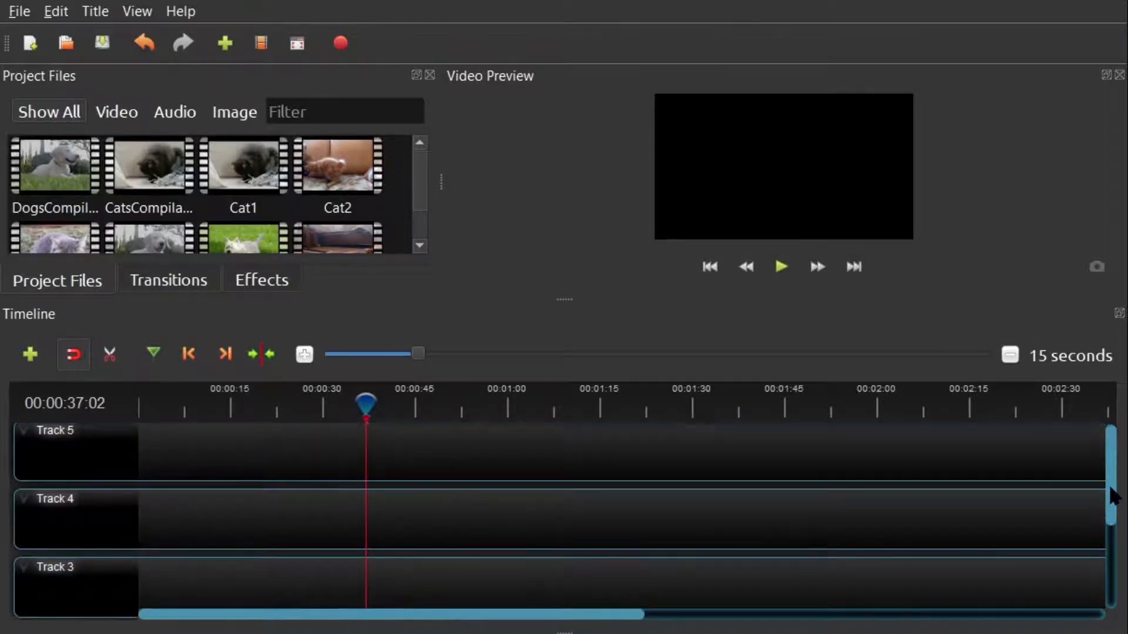
scroll(1115, 496, down, 2)
scroll(1119, 588, up, 1)
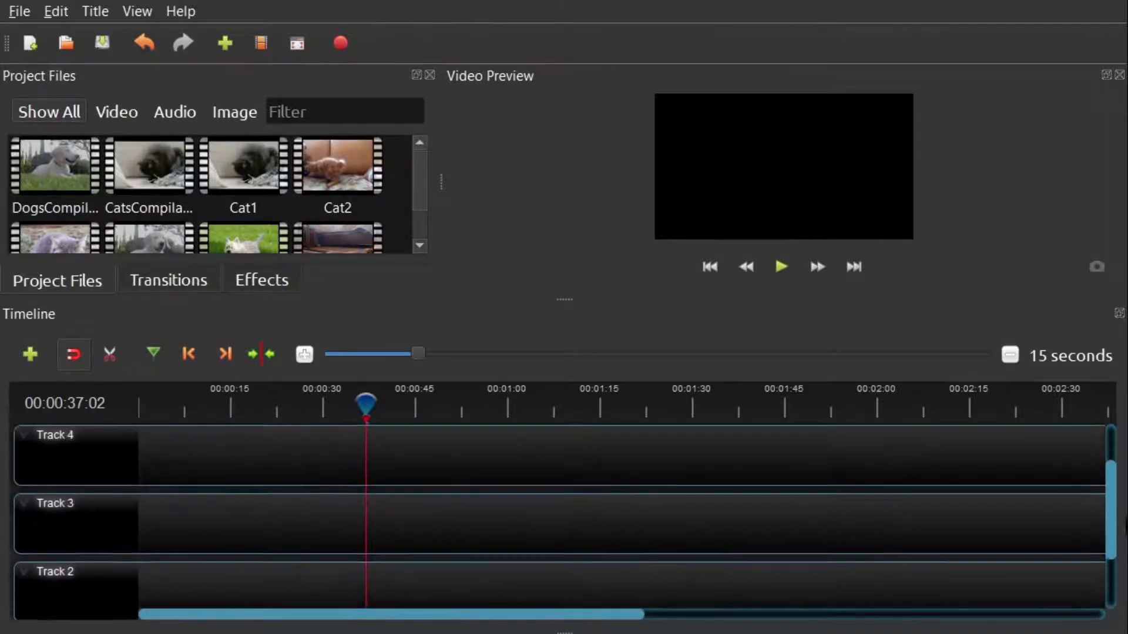
scroll(1123, 531, up, 2)
scroll(564, 522, down, 1)
scroll(563, 523, up, 1)
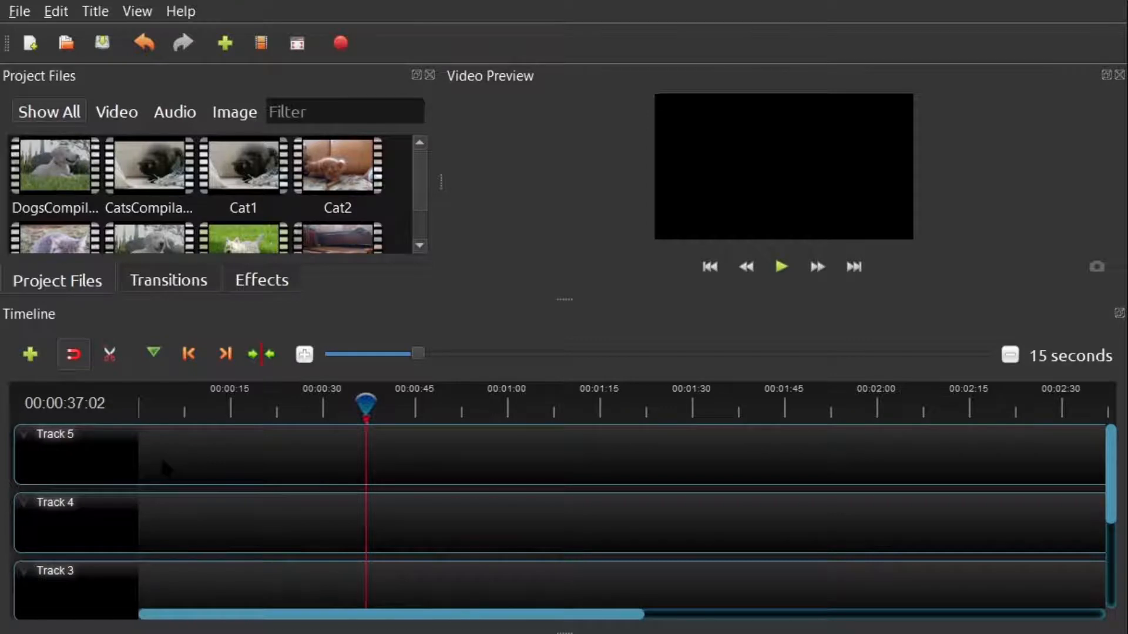
scroll(165, 464, down, 3)
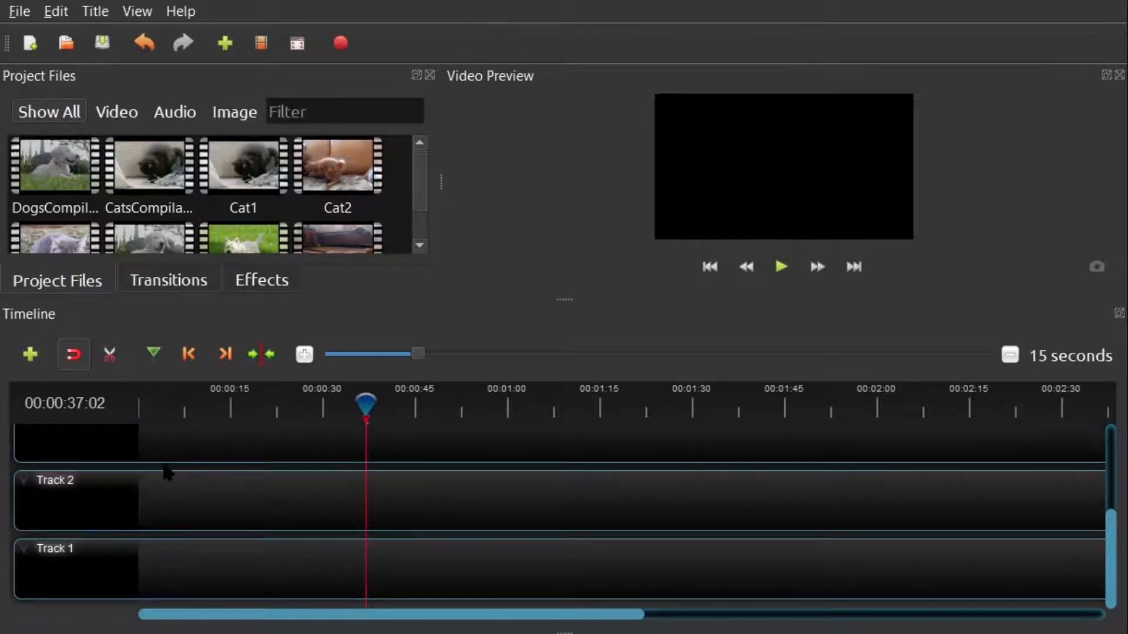
scroll(164, 468, up, 3)
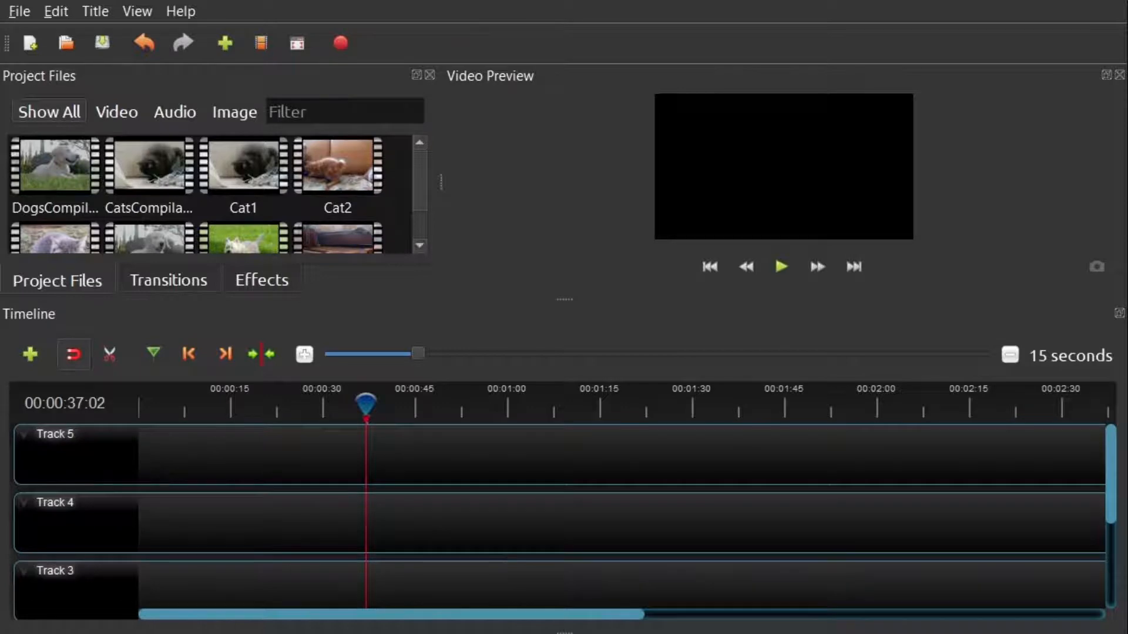
Remove Track 5 and Track 4, and enlarge the Timeline area slightly to fit the remaining three tracks.
right_click(105, 462)
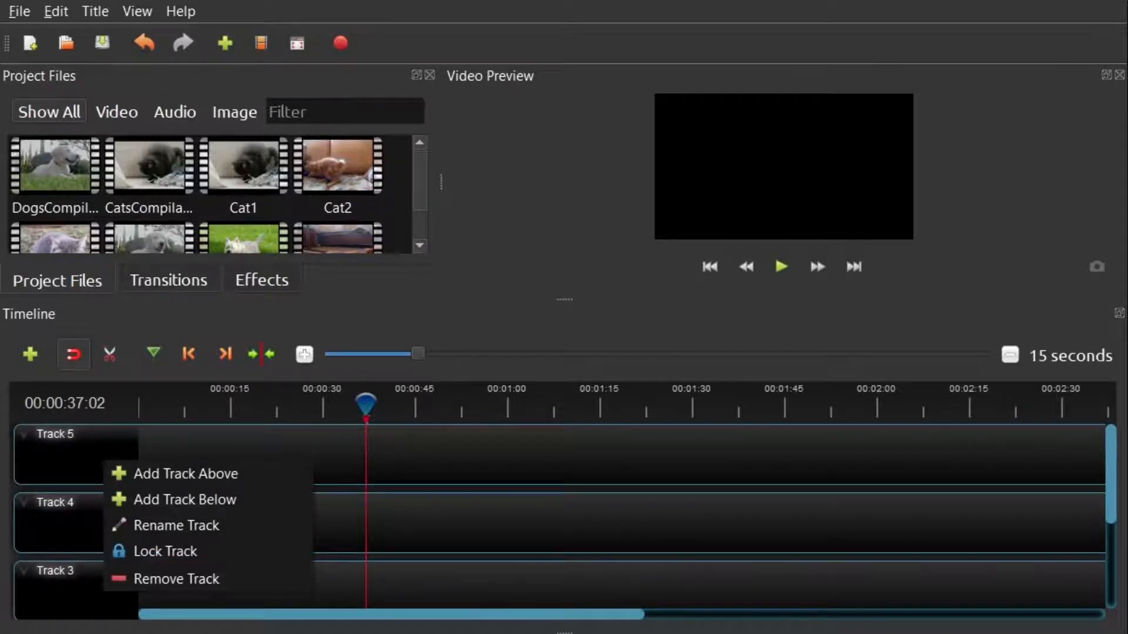
right_click(70, 455)
right_click(70, 456)
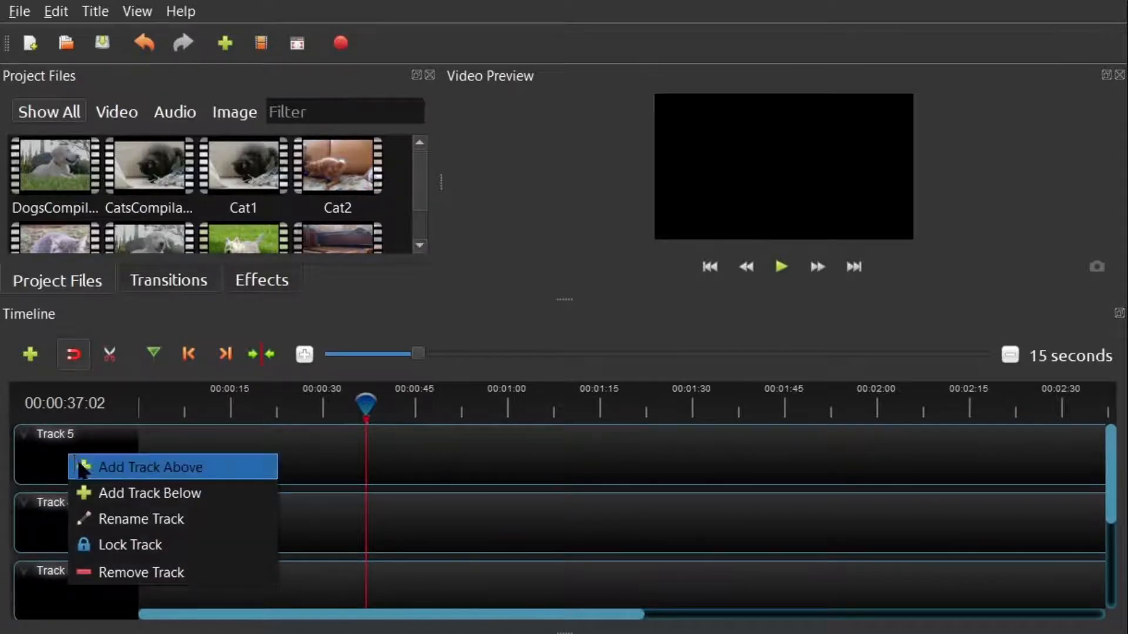
click(123, 576)
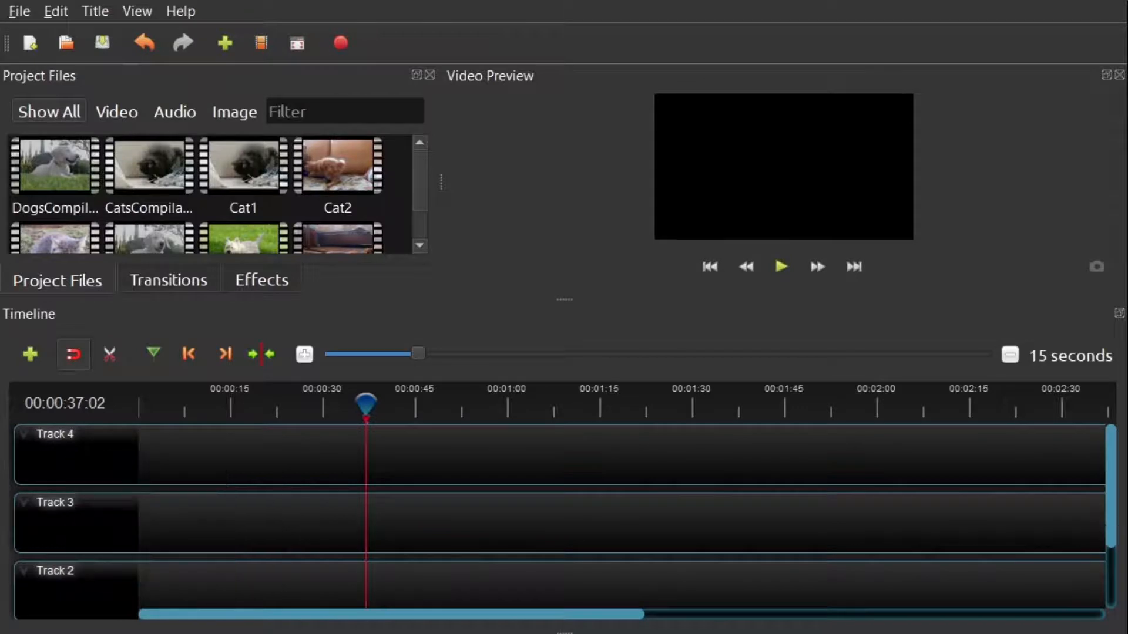
right_click(96, 501)
click(146, 574)
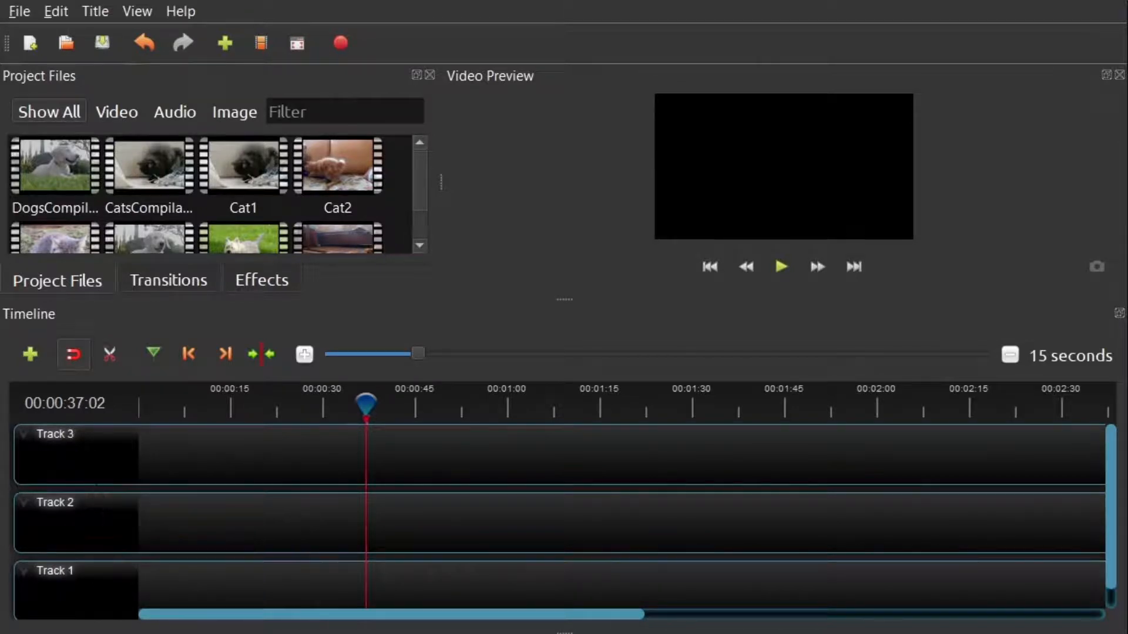
right_click(92, 456)
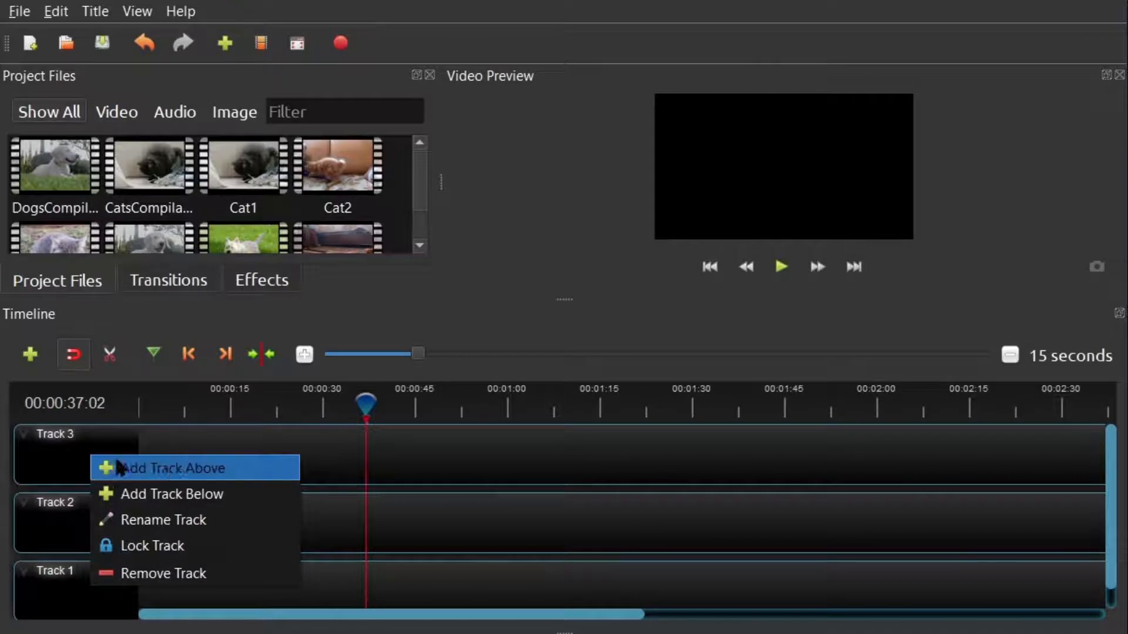
click(196, 555)
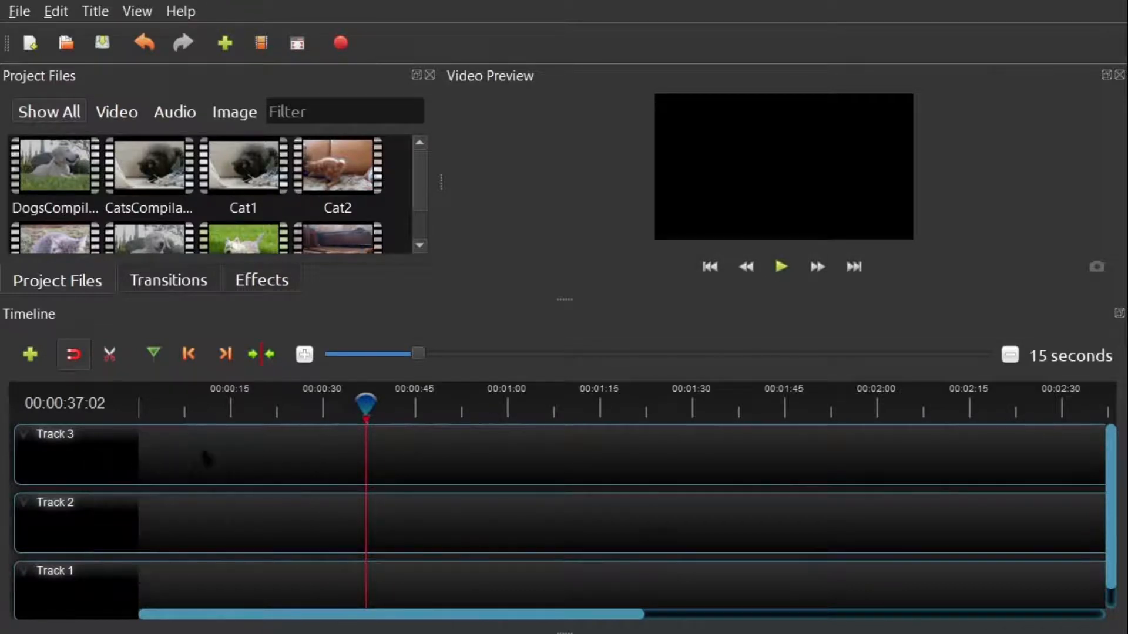
drag(559, 297, 564, 284)
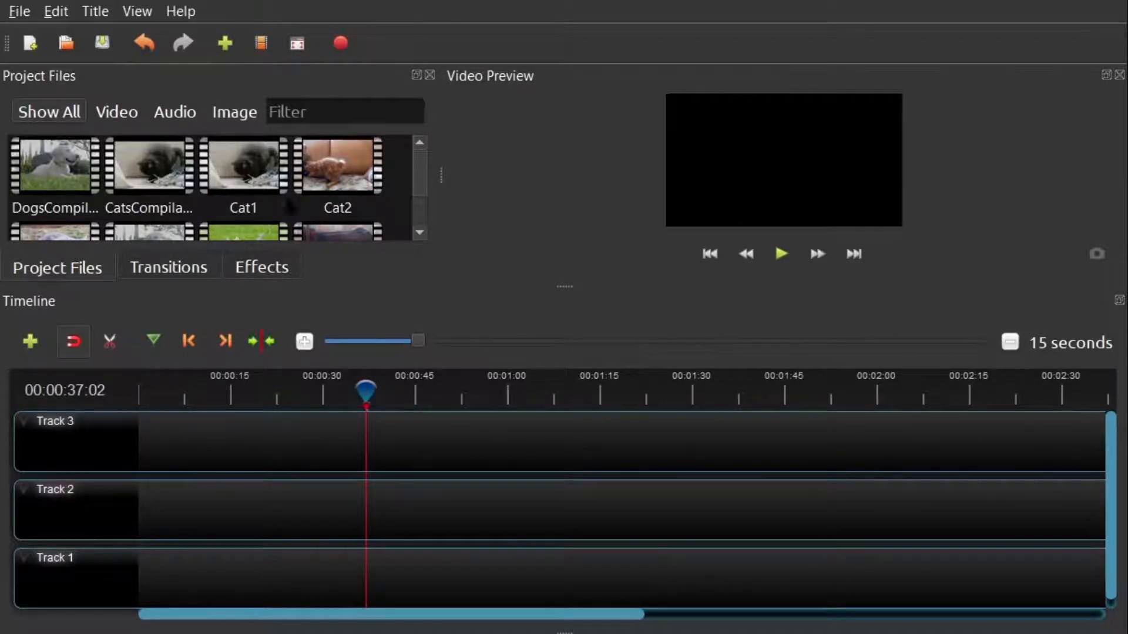
Place the Cat1 clip at about 00:00:20 and the dog1 clip at about 00:00:43 on Track 2.
click(240, 178)
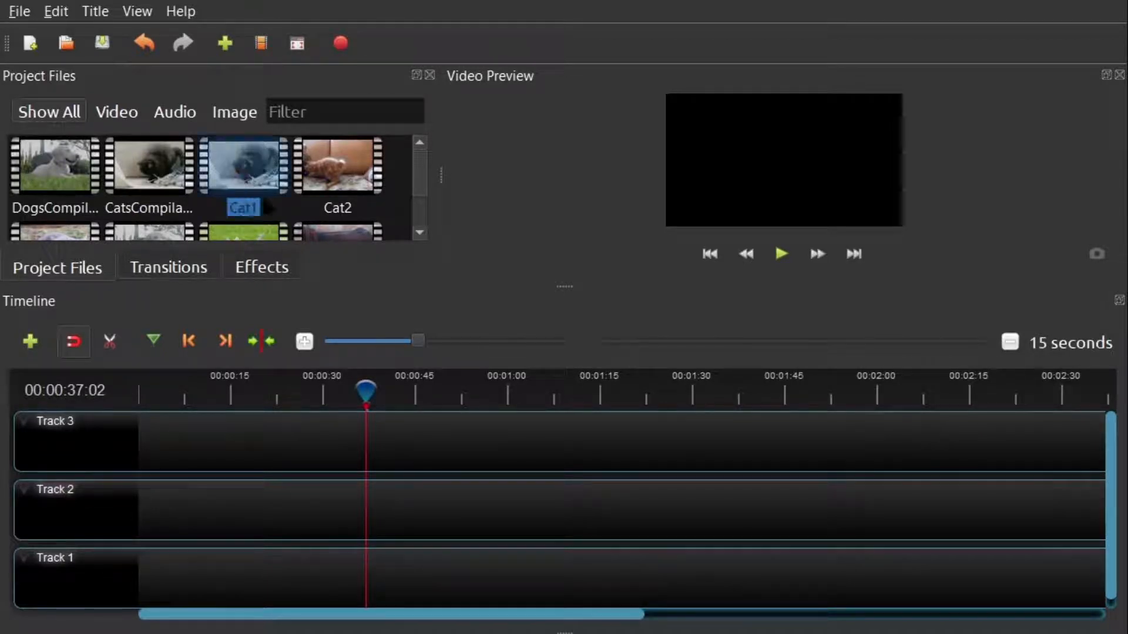
drag(256, 181, 265, 488)
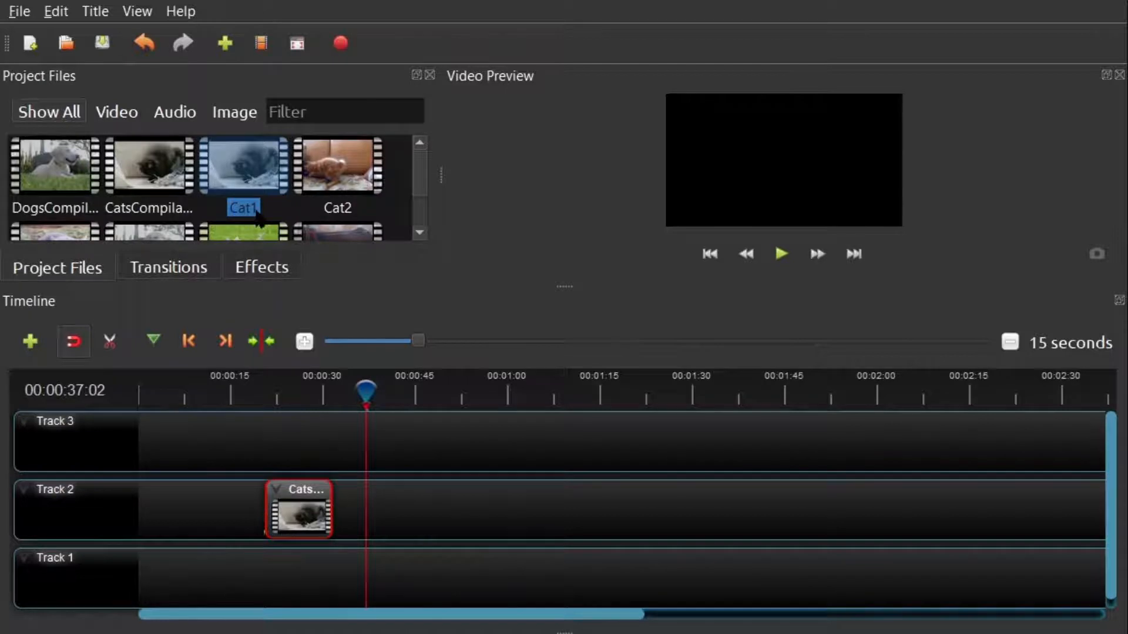
scroll(139, 182, down, 2)
click(139, 182)
drag(139, 182, 467, 515)
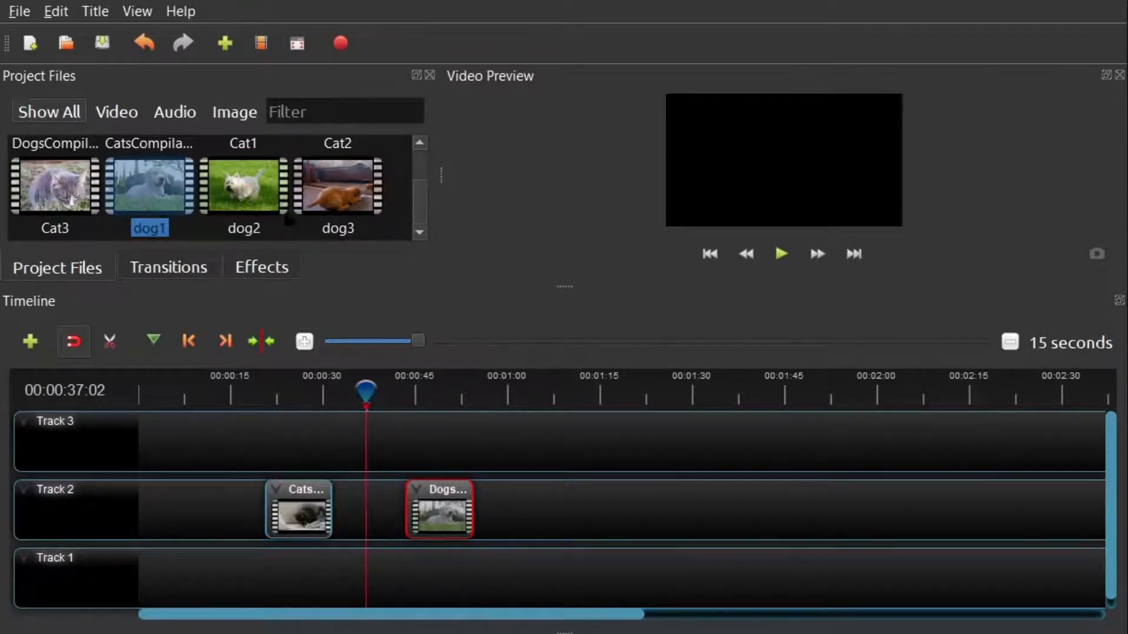
Add Cat2, dog2, Cat3 and dog3 in that order after the dog1 clip on Track 2, leaving gaps between them.
scroll(131, 194, up, 2)
drag(338, 168, 499, 485)
scroll(329, 188, down, 2)
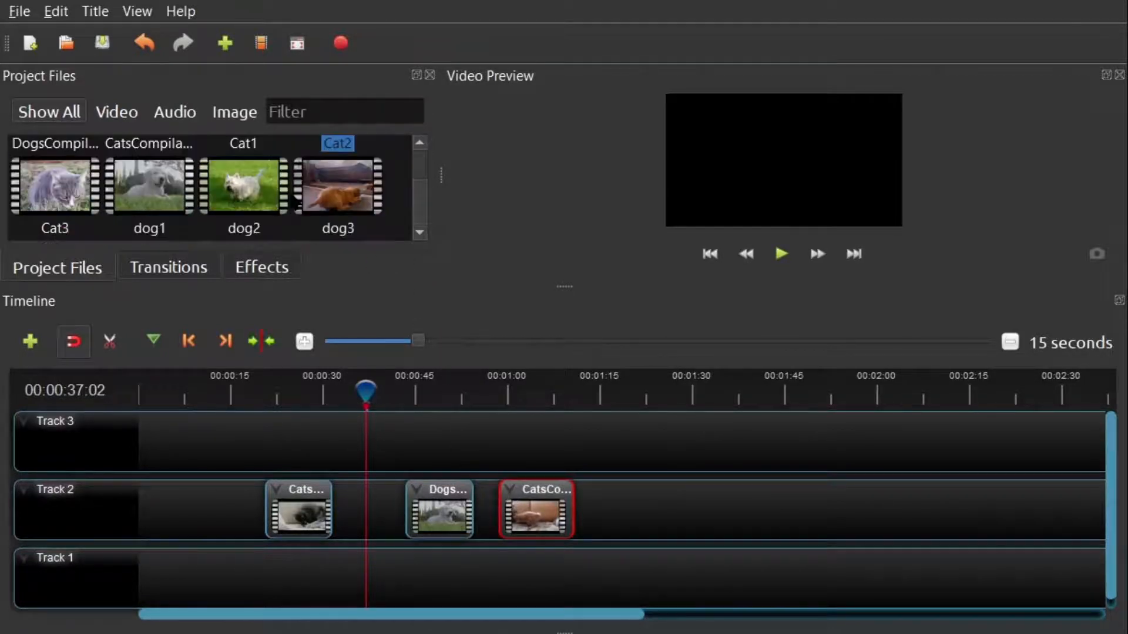
drag(243, 185, 606, 516)
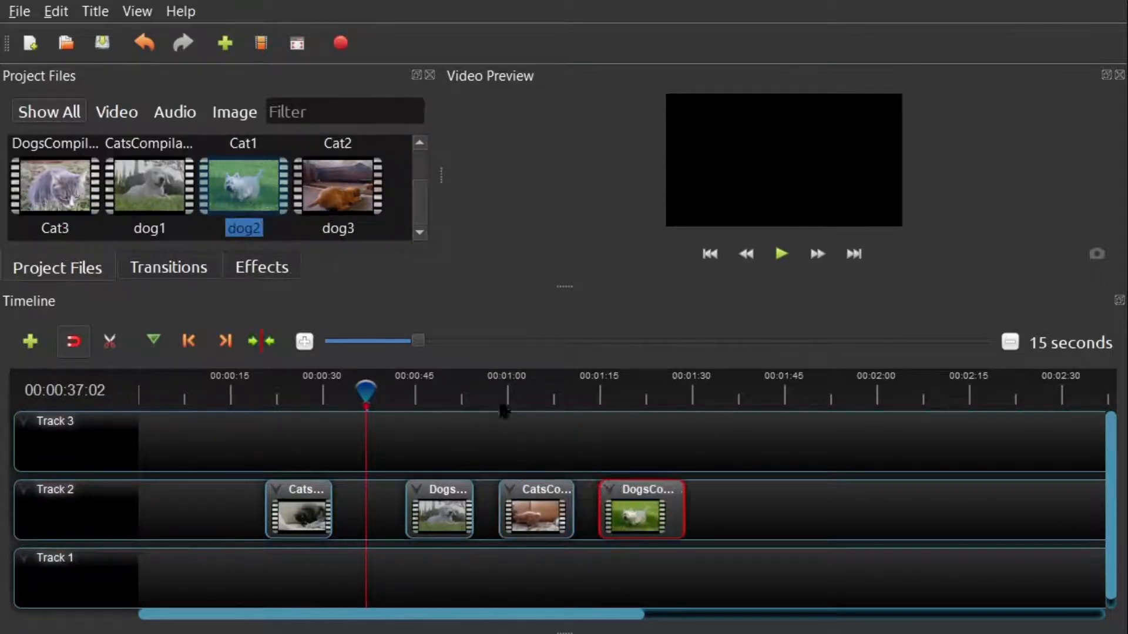
drag(59, 194, 738, 515)
drag(347, 199, 819, 512)
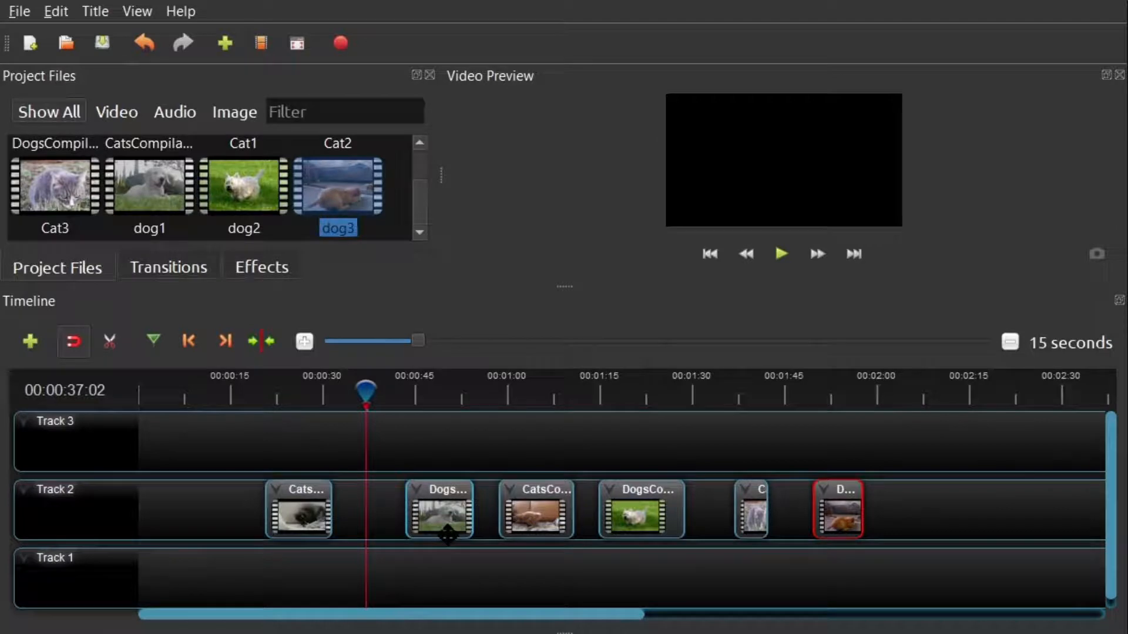
Play the timeline from just before the first clip into the following gap, and return the playhead to about 00:00:13.
drag(365, 390, 253, 392)
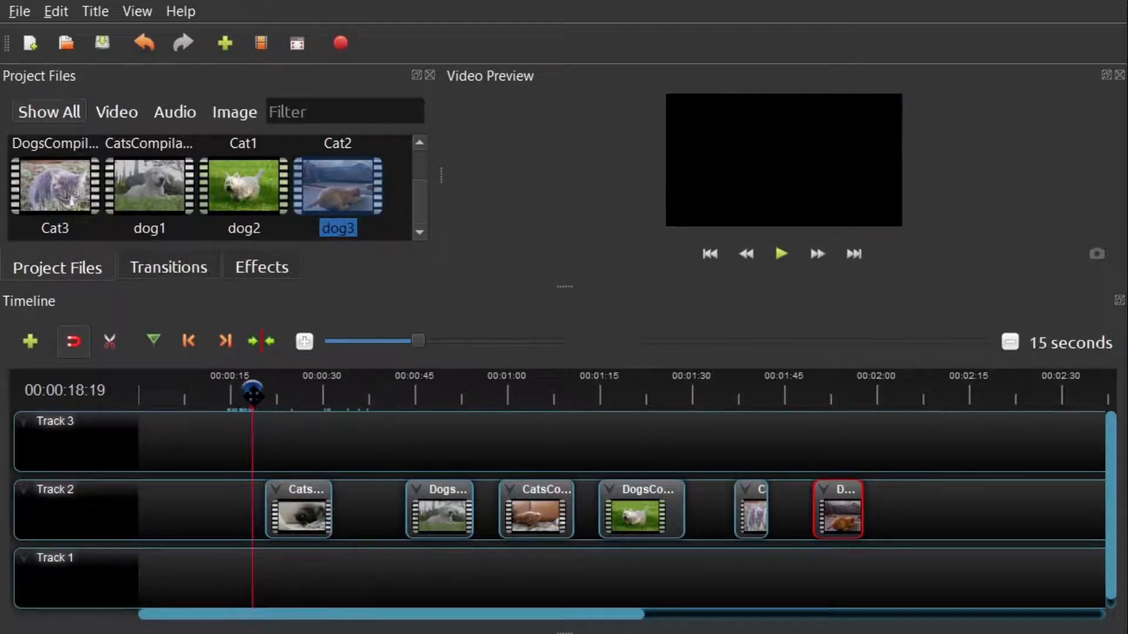
key(space)
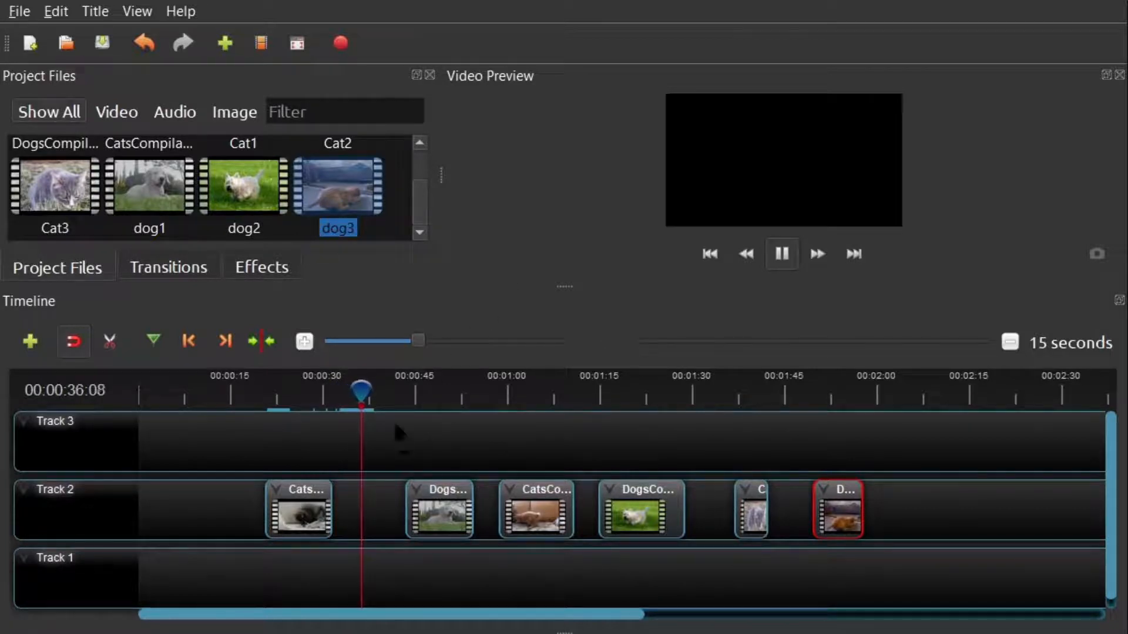
drag(365, 390, 217, 394)
key(space)
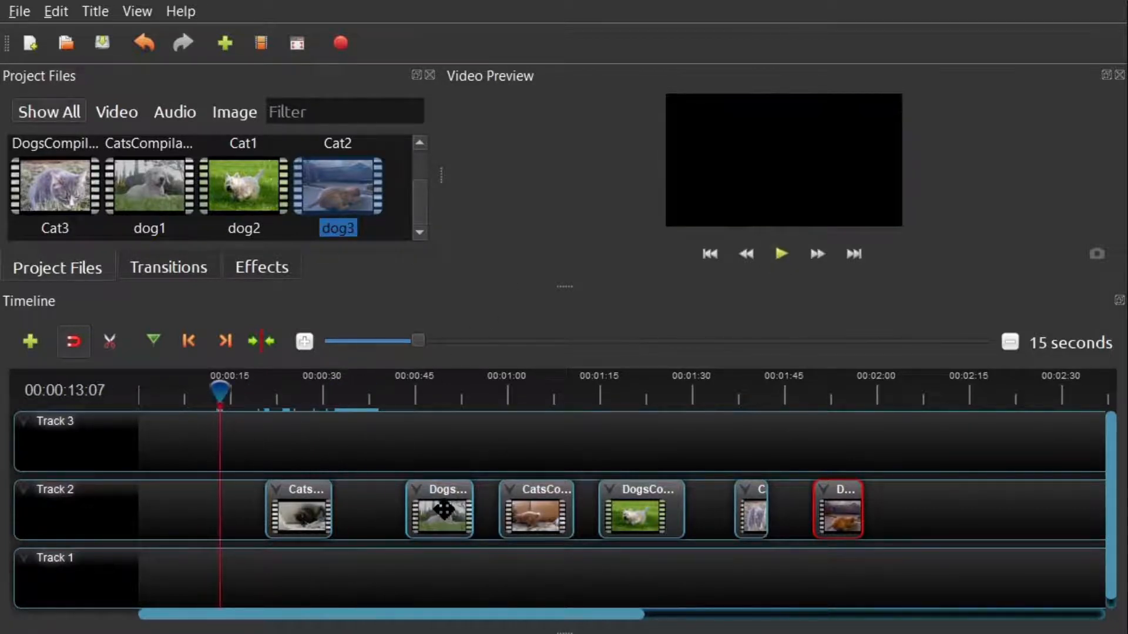
Close the gaps on Track 2 by snapping each clip against the end of the one before it.
drag(444, 508, 379, 513)
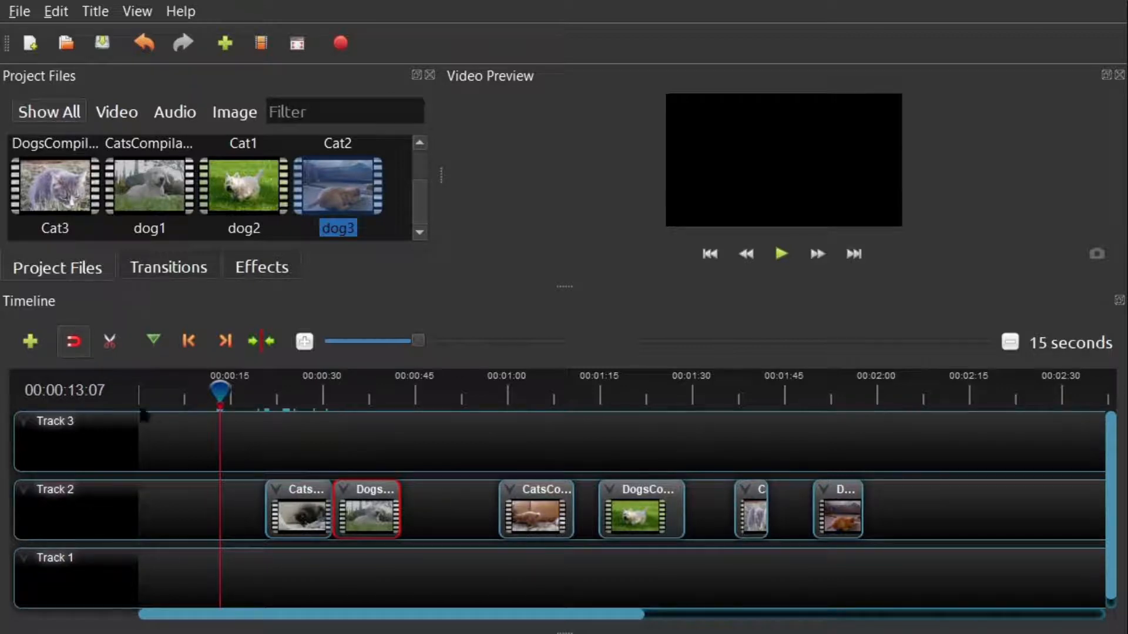
drag(518, 501, 421, 500)
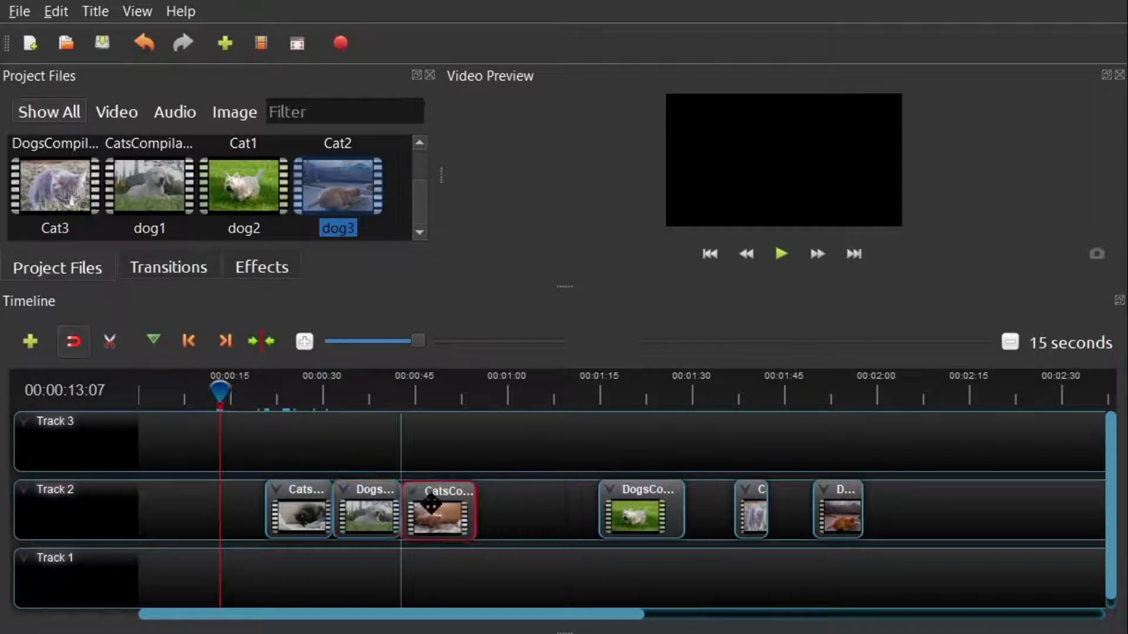
drag(632, 517, 512, 513)
drag(745, 505, 577, 505)
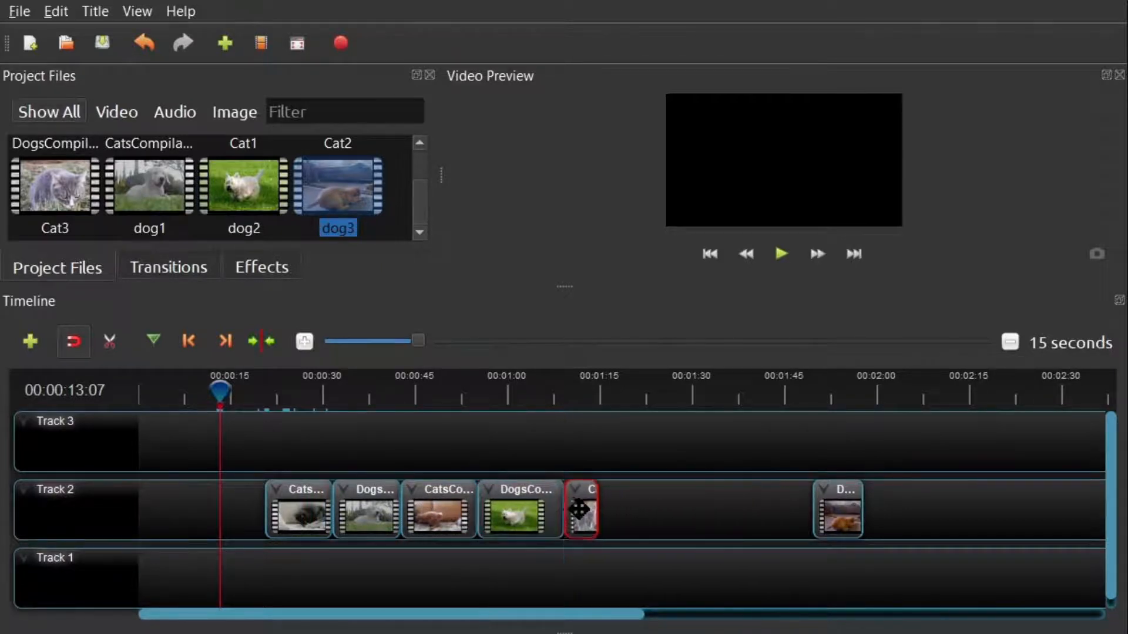
drag(828, 504, 615, 502)
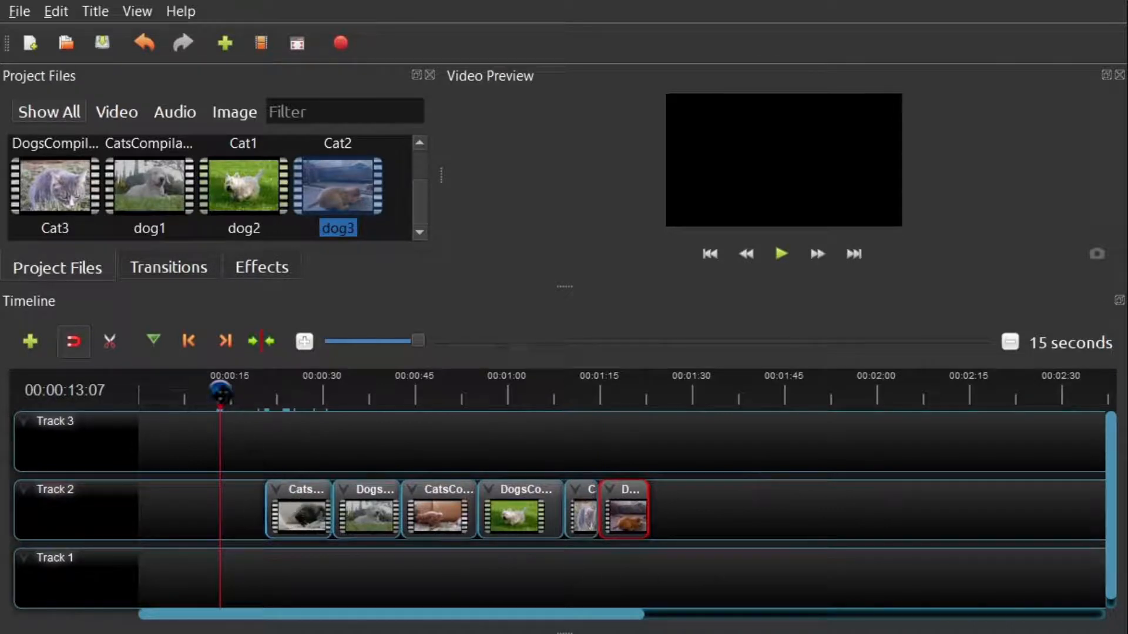
Play part of the first clip on Track 2, and return the playhead to about 00:00:18.
drag(220, 390, 298, 391)
key(space)
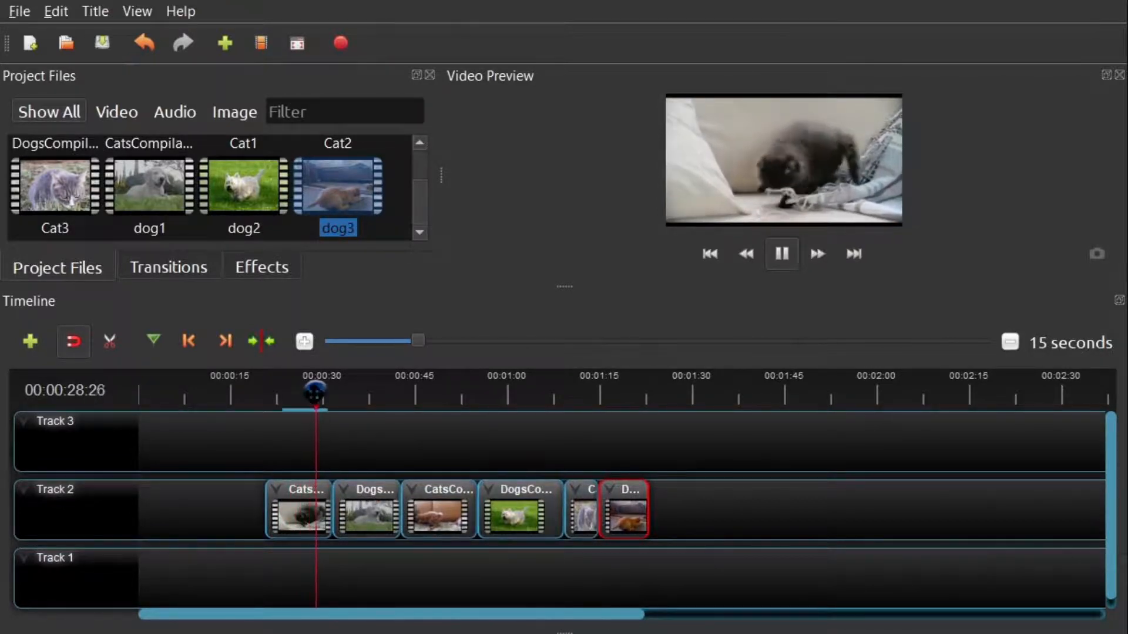
drag(314, 390, 250, 391)
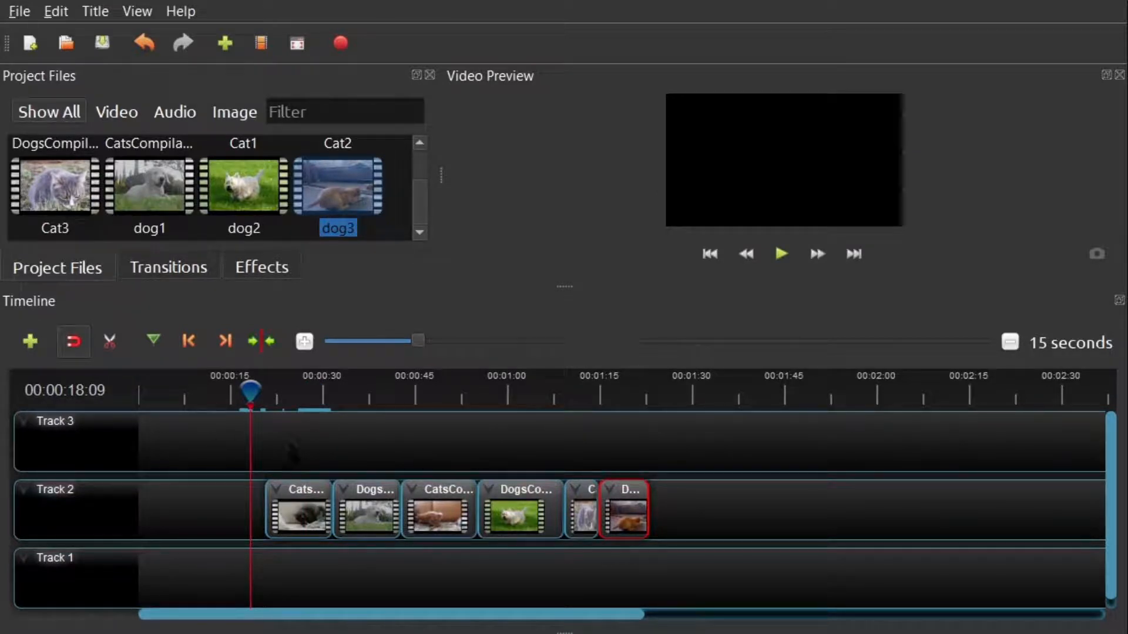
Select all six clips on Track 2 and move them together to start at about 00:00:23.
drag(274, 441, 676, 523)
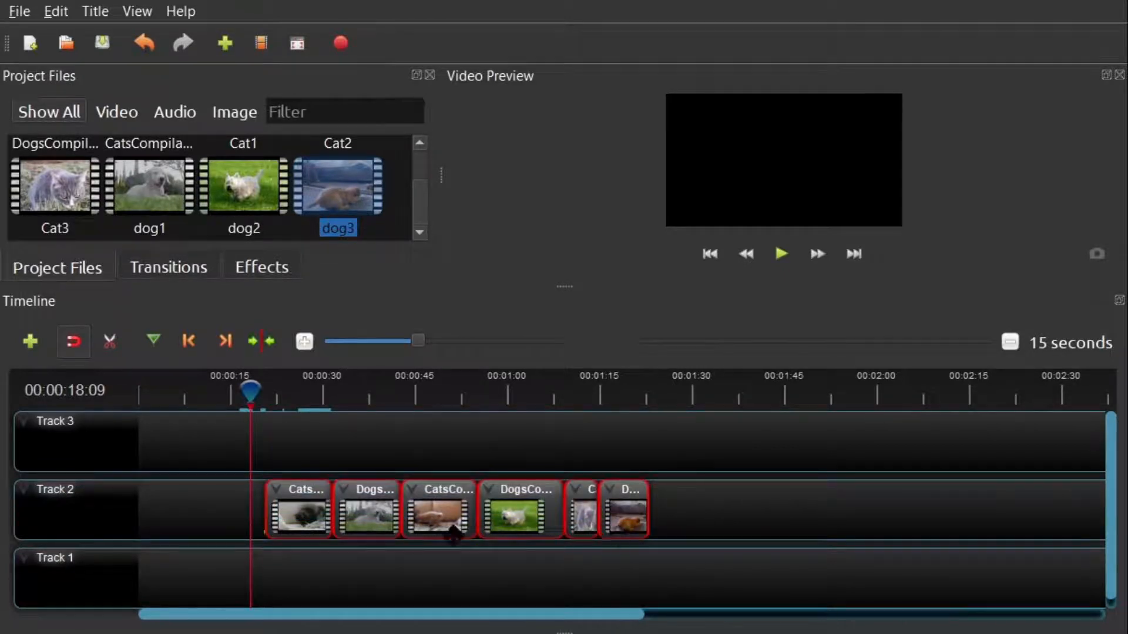
drag(365, 513, 577, 458)
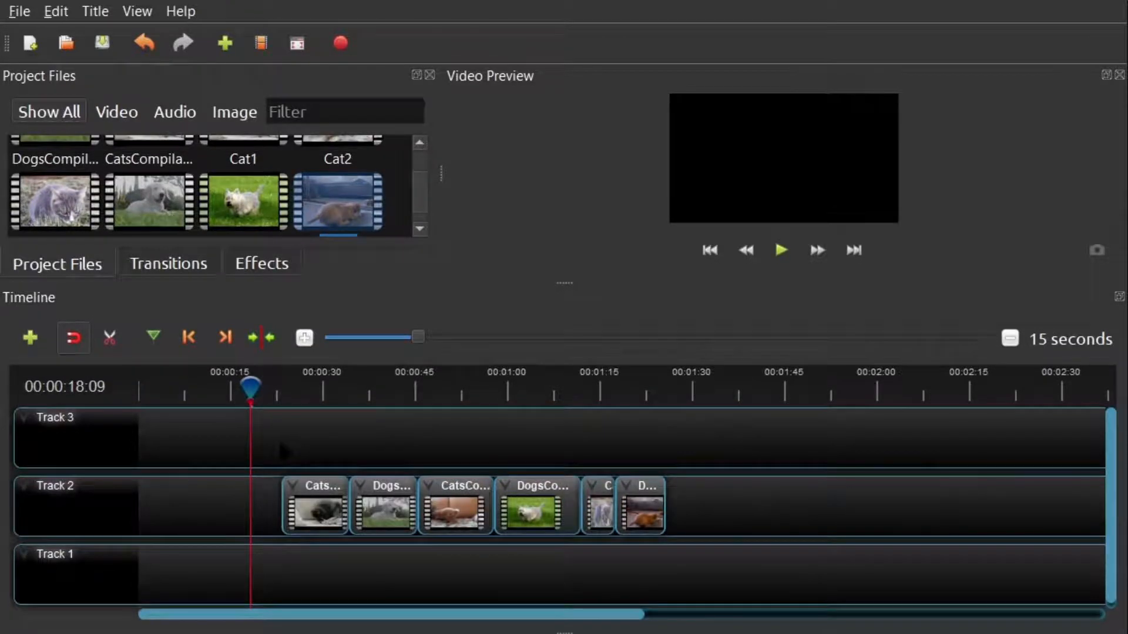
Separate the audio of the third clip on Track 2 and delete the resulting audio clip from Track 1.
click(467, 509)
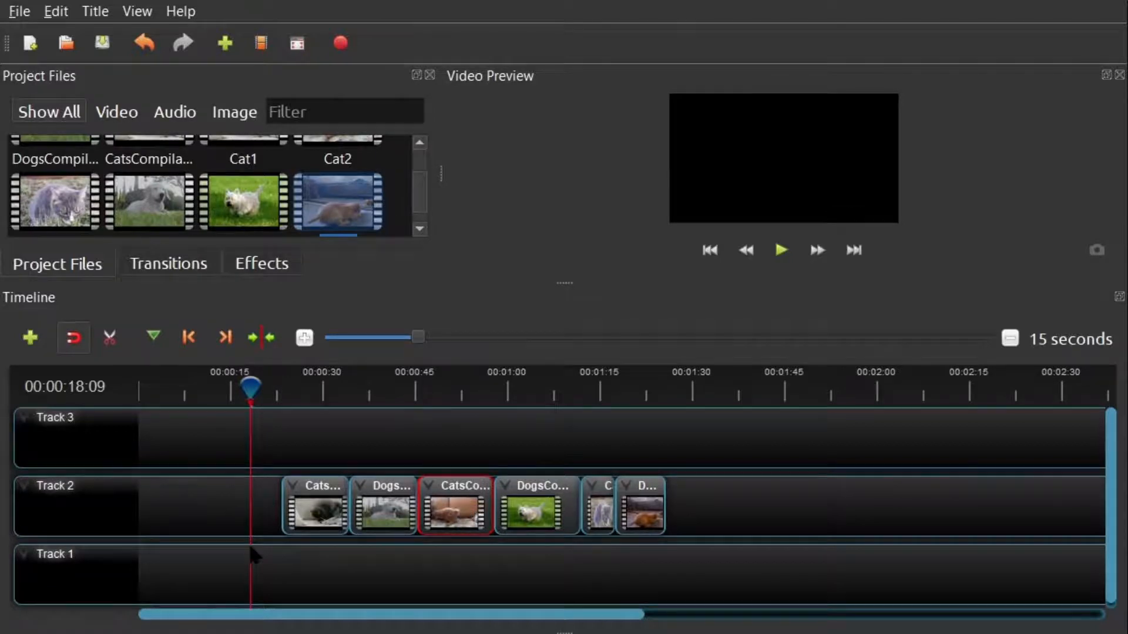
right_click(454, 485)
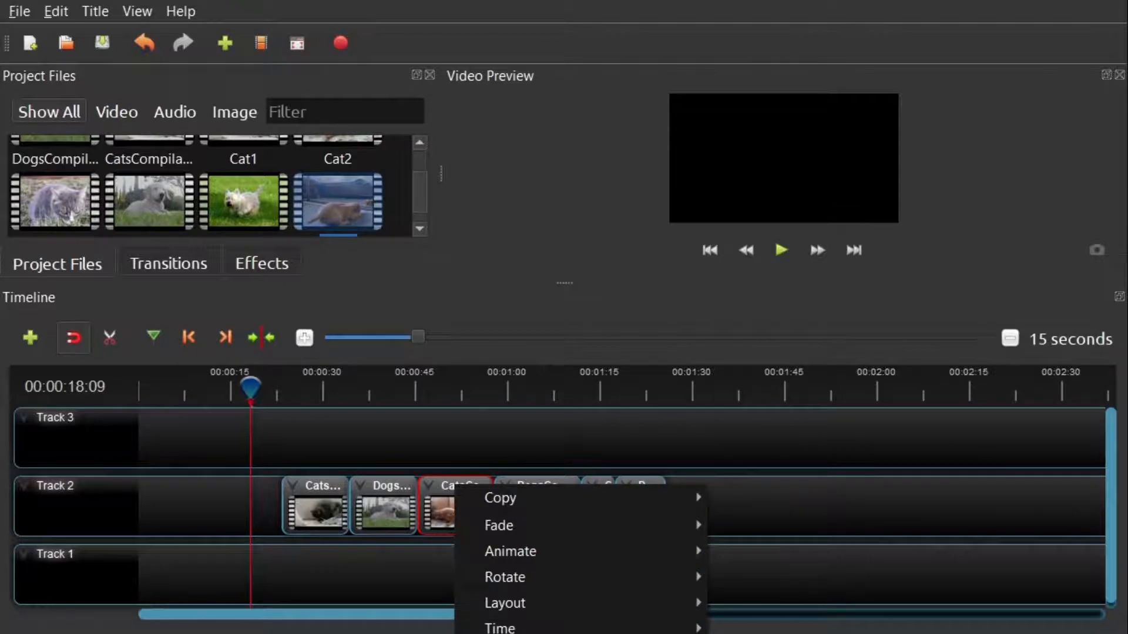
click(757, 632)
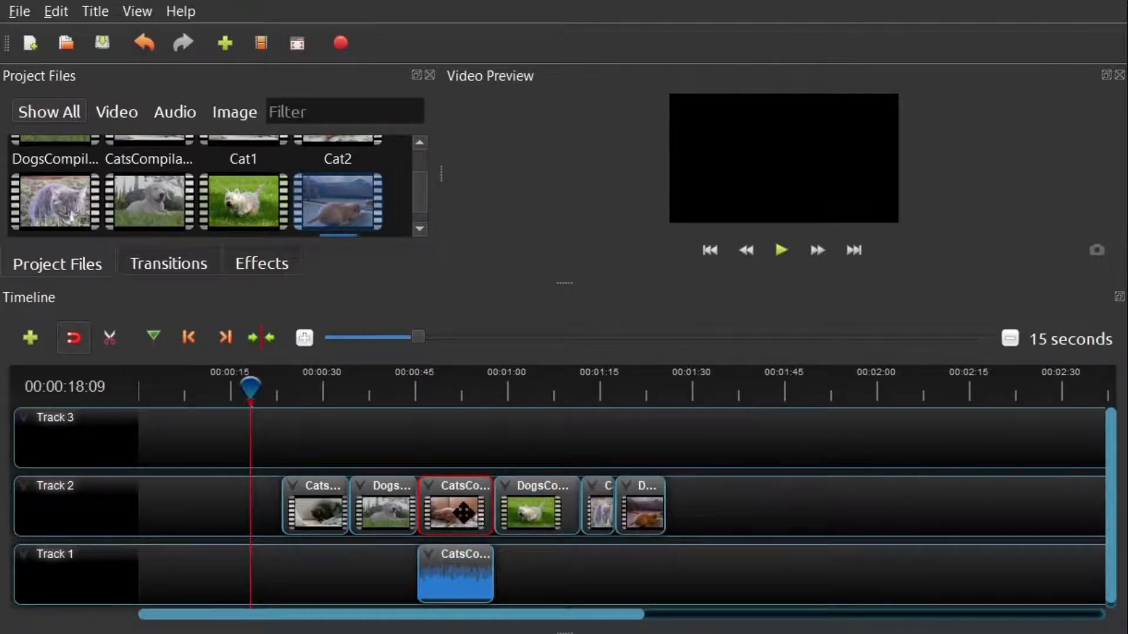
click(444, 581)
key(Delete)
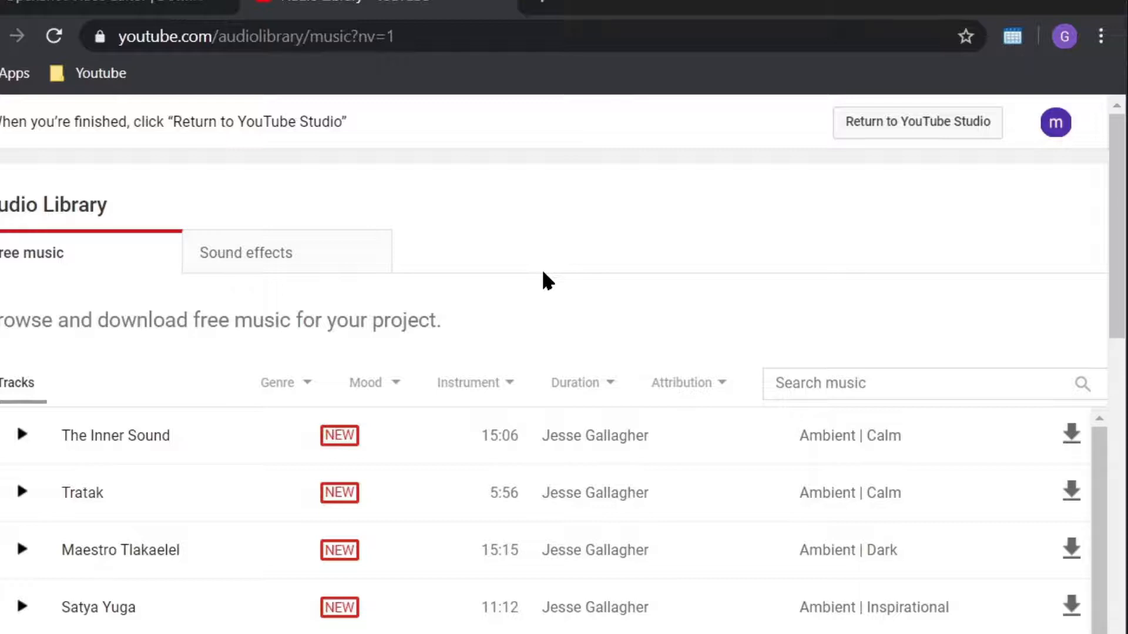
Switch to the web browser, search for "youtube audio library" in a new tab and open the Audio Library page.
scroll(544, 292, down, 2)
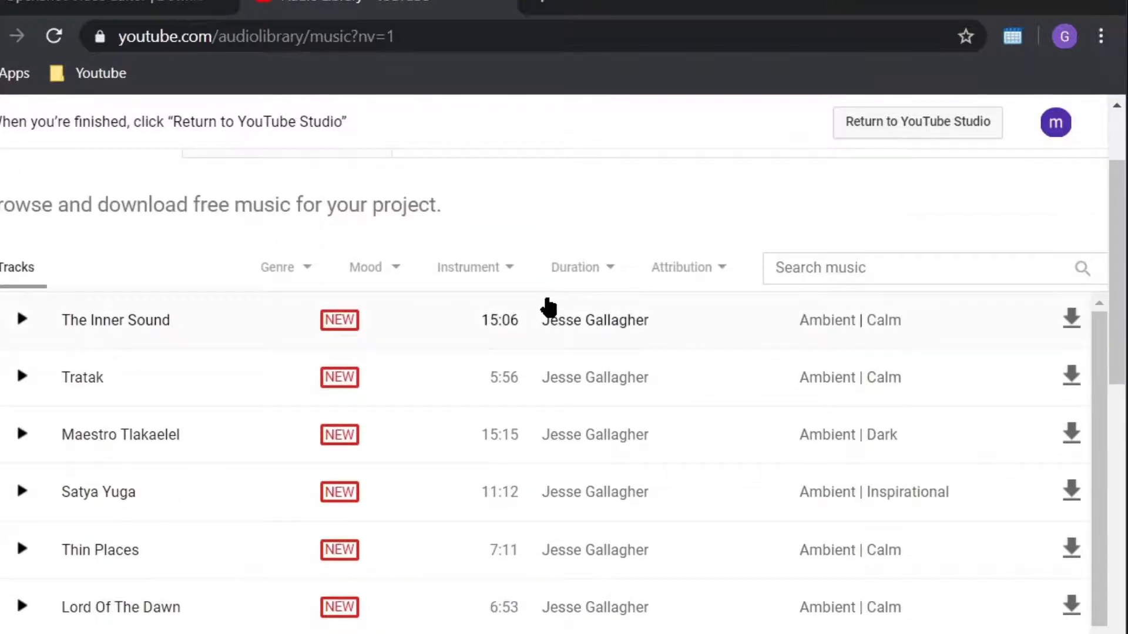
scroll(548, 305, up, 2)
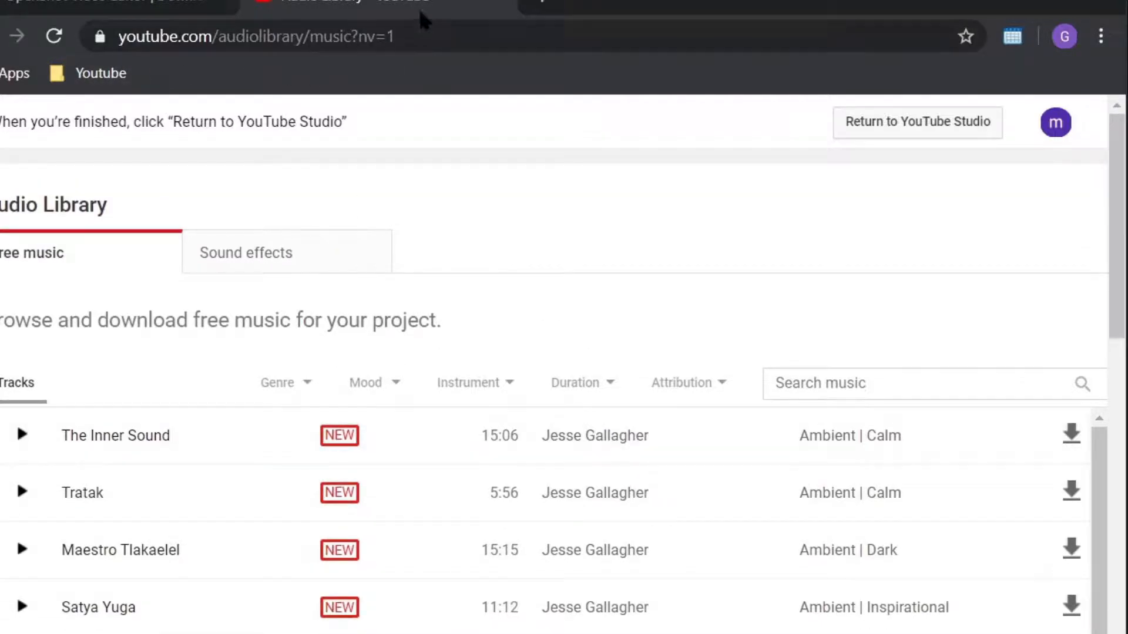
click(544, 4)
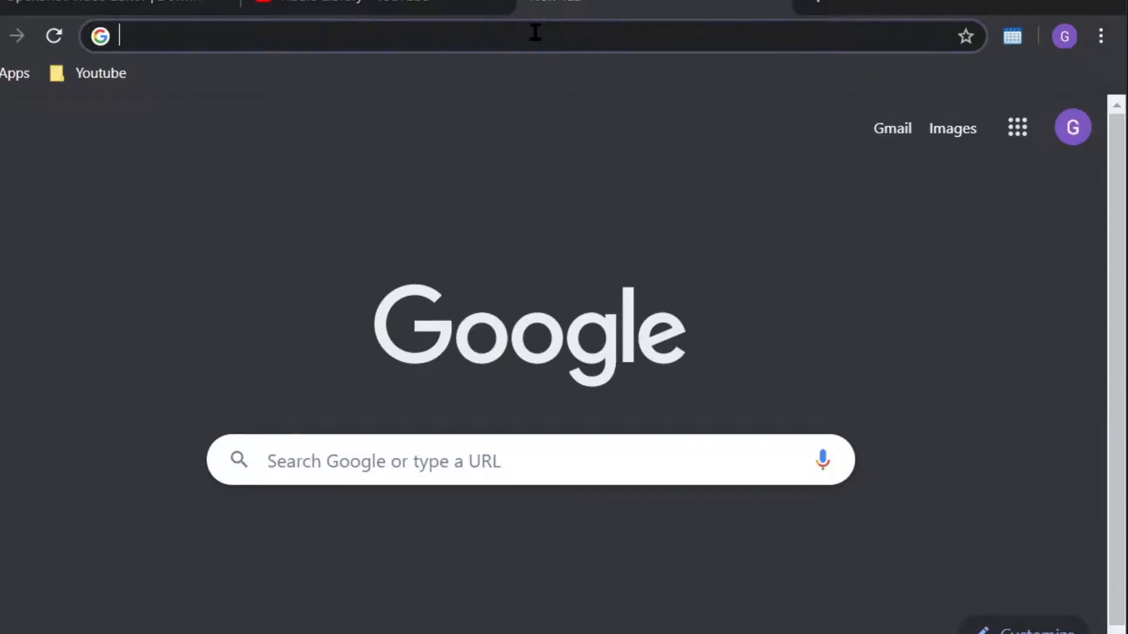
click(536, 459)
text(youtube audio library)
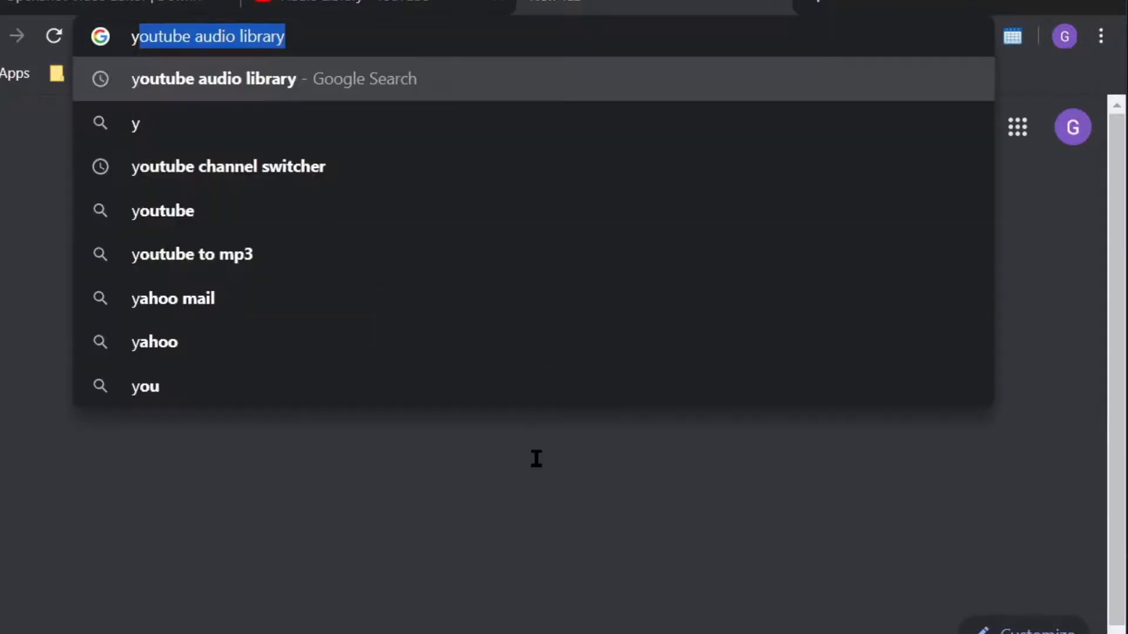
key(Return)
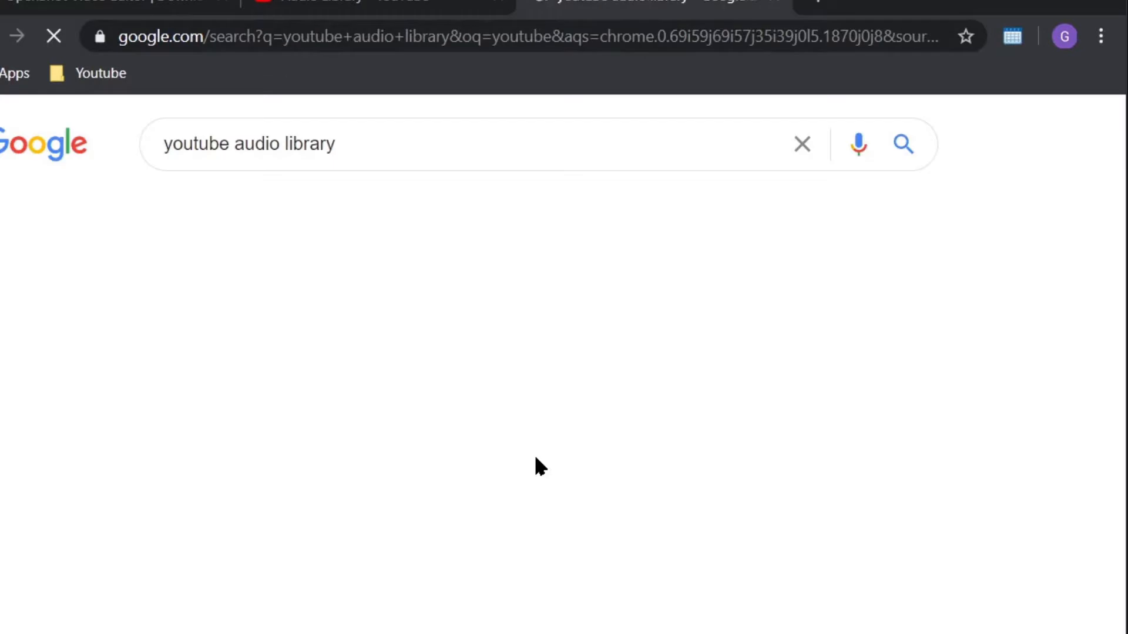
click(333, 351)
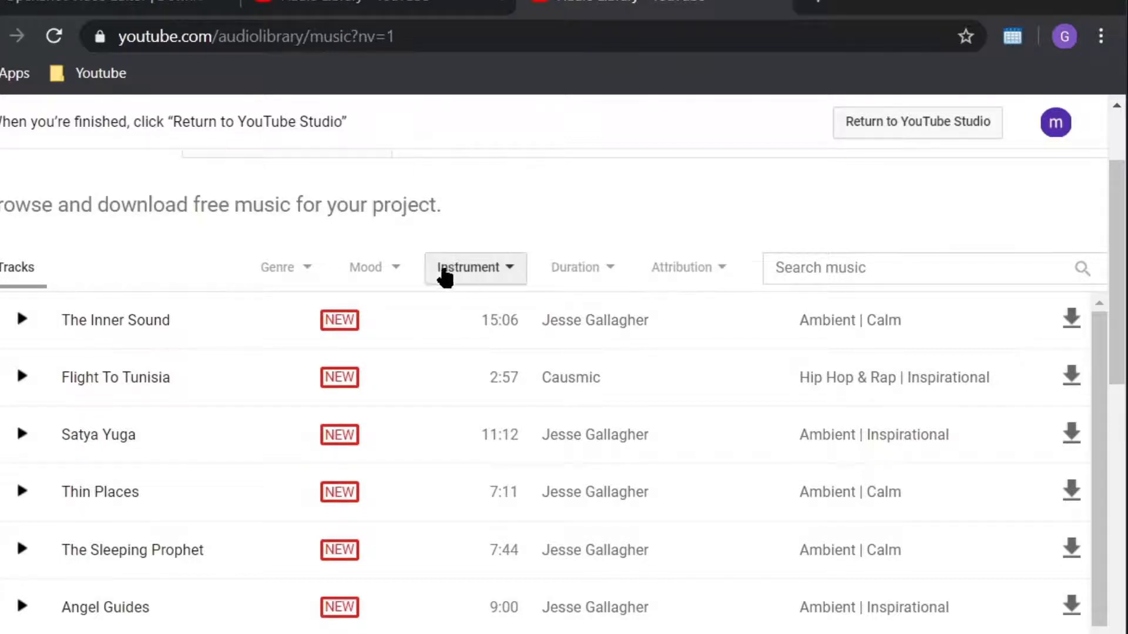
Filter the free music by the Happy mood and a duration of 2:00 - 2:30.
click(393, 274)
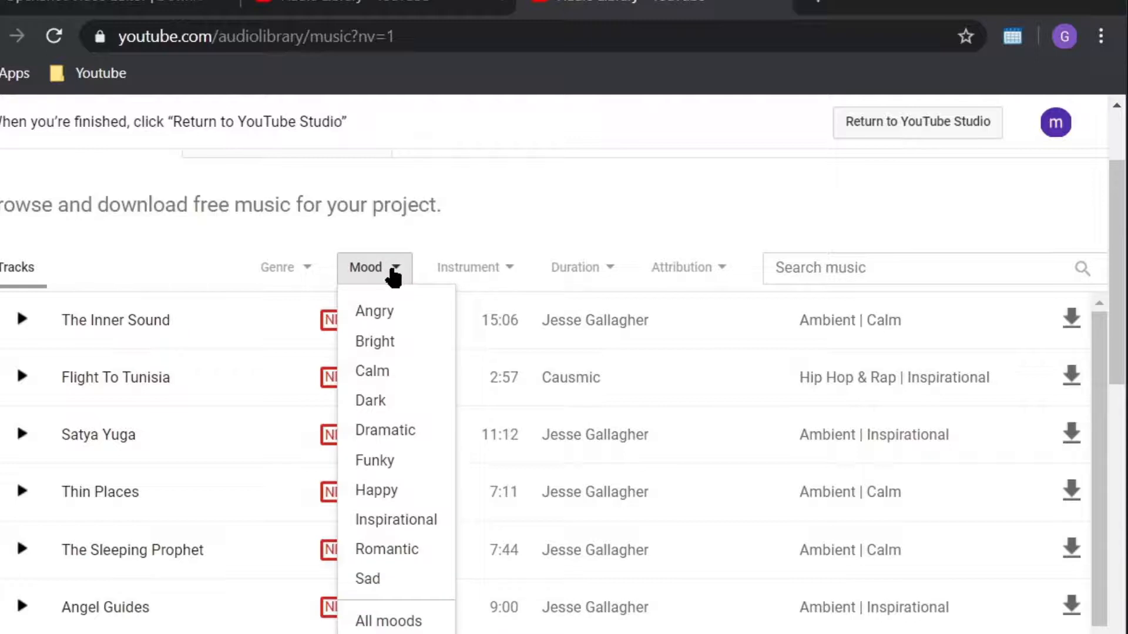
click(415, 493)
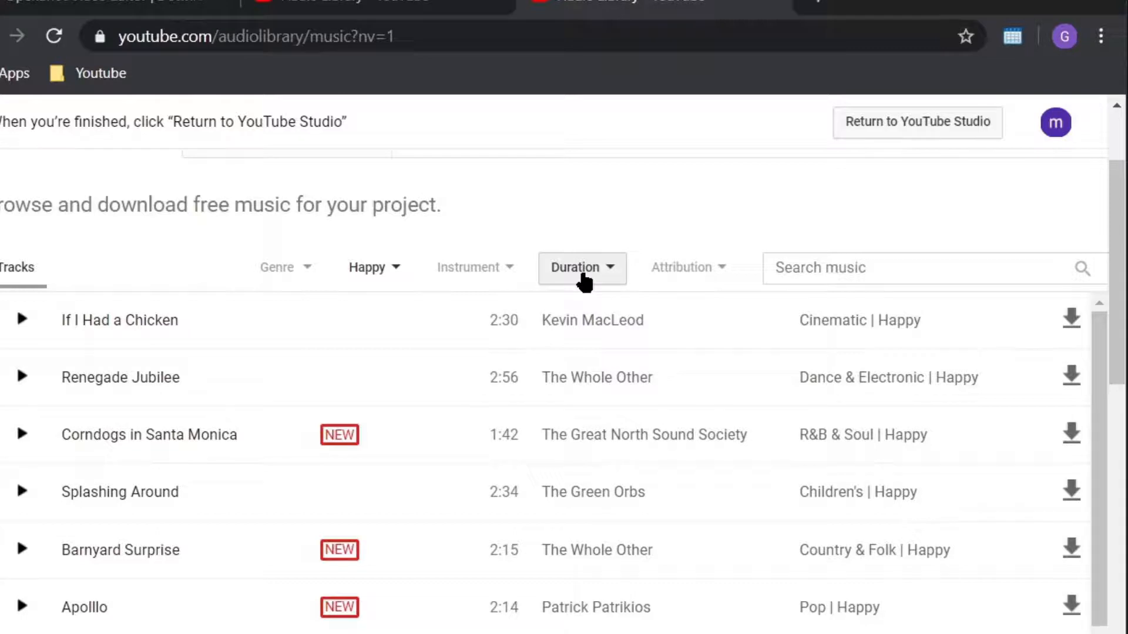
click(584, 282)
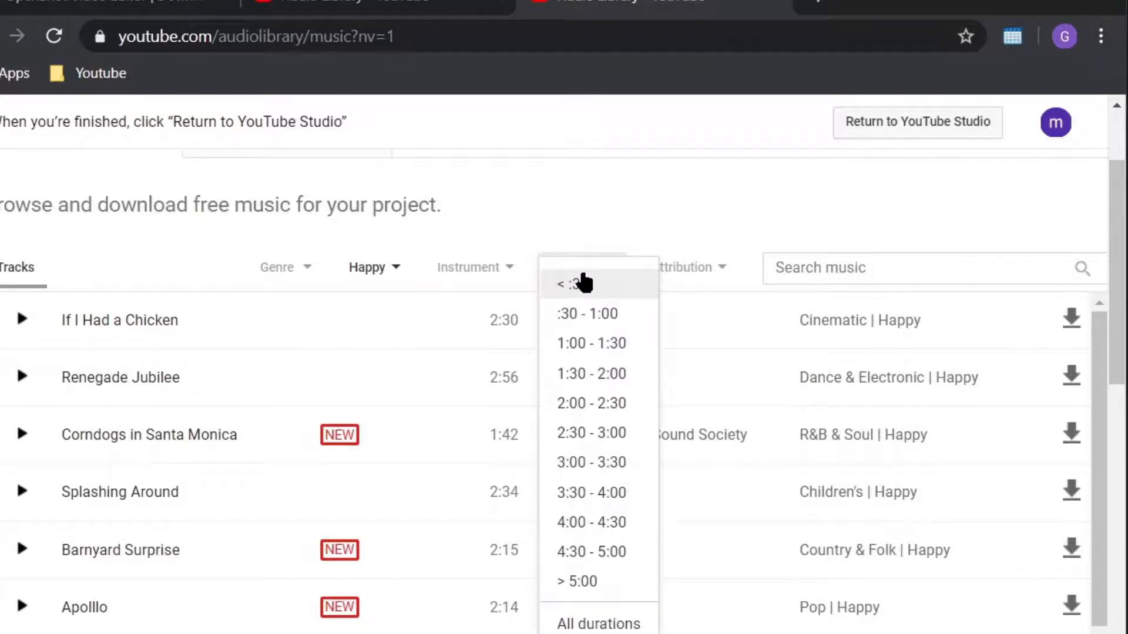
click(611, 404)
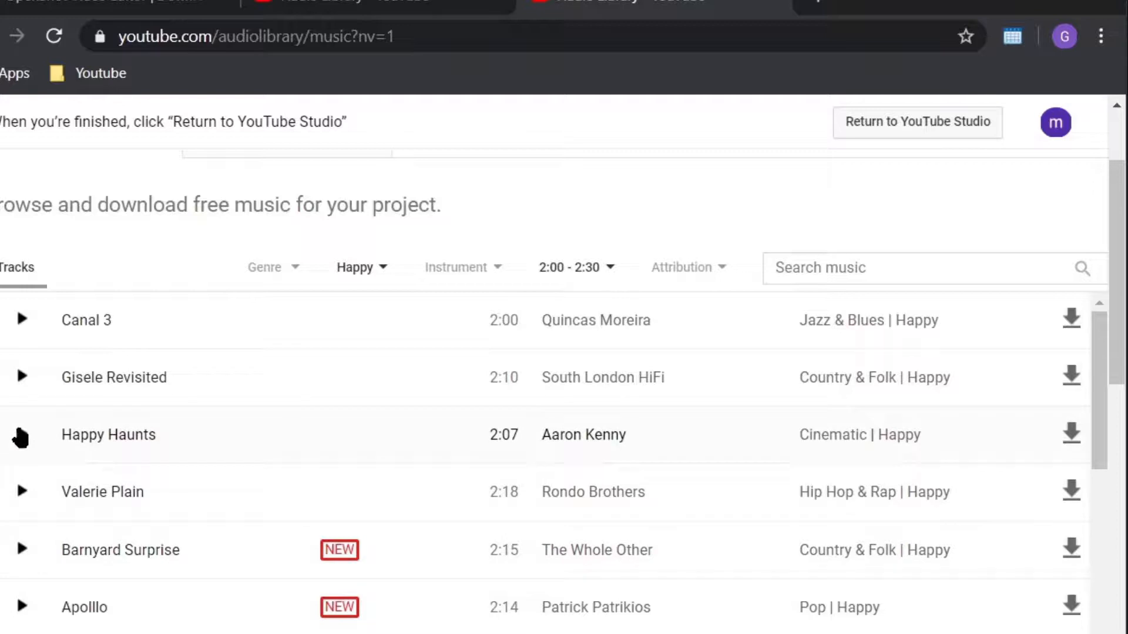
Preview the tracks Gisele Revisited and Happy Haunts, and pause the playback.
click(22, 377)
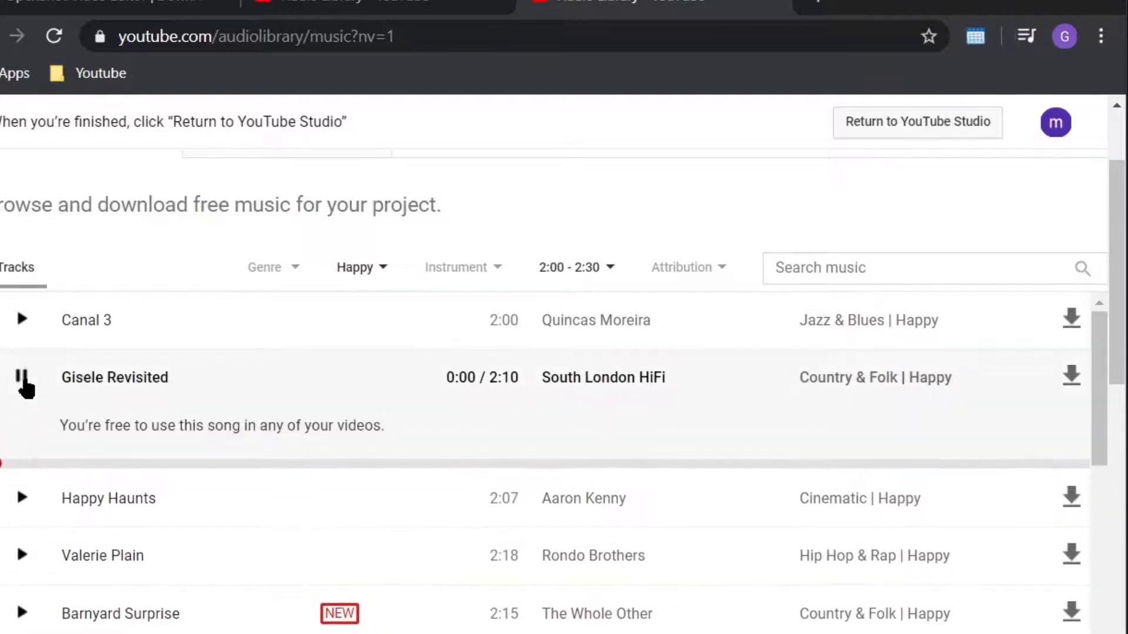
click(23, 495)
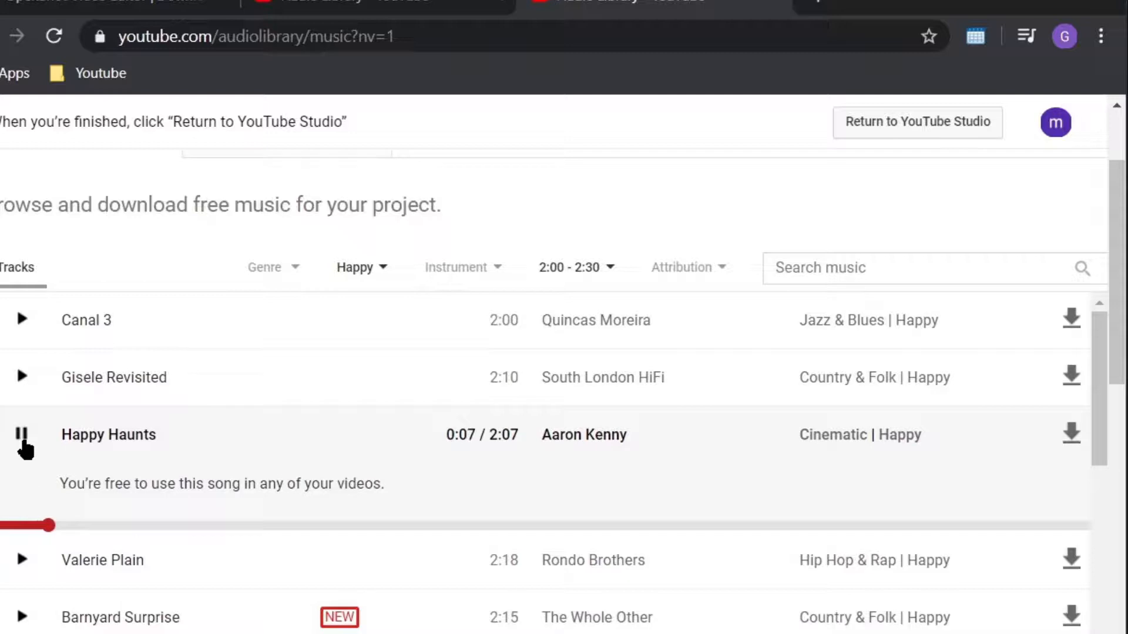
click(23, 439)
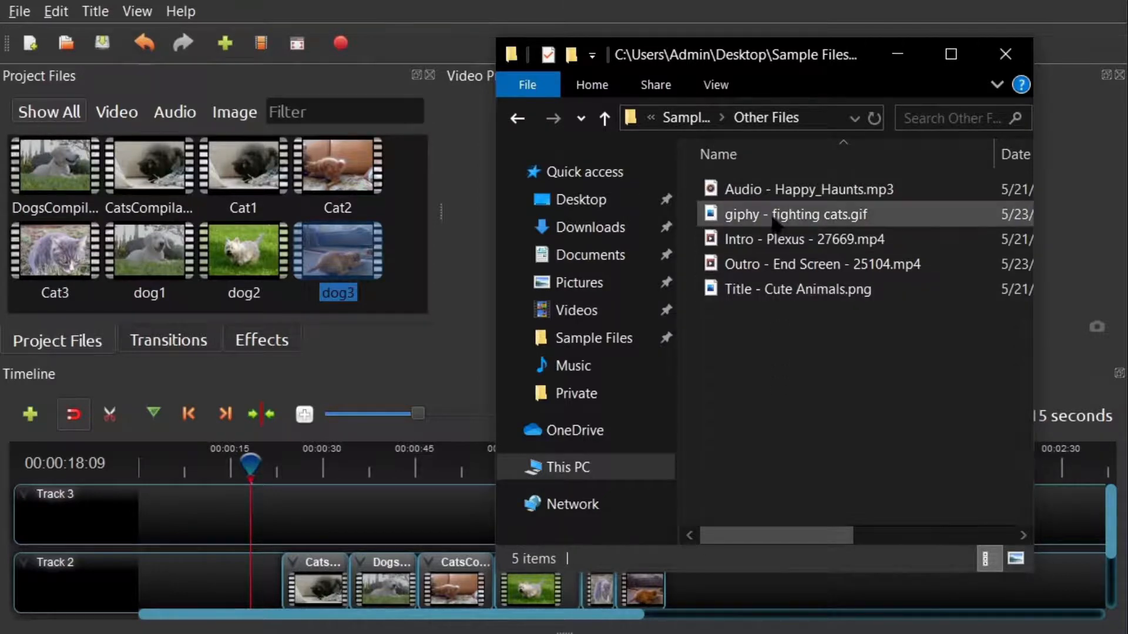
Import Audio - Happy_Haunts.mp3 from the Other Files folder into the project files.
click(772, 196)
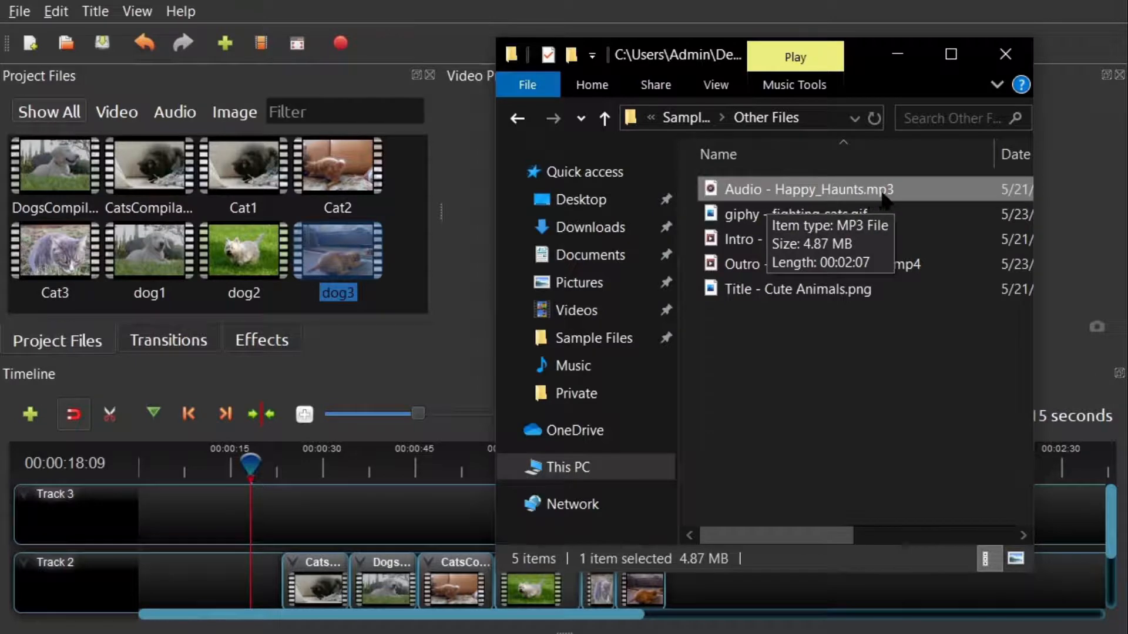
drag(800, 196, 404, 221)
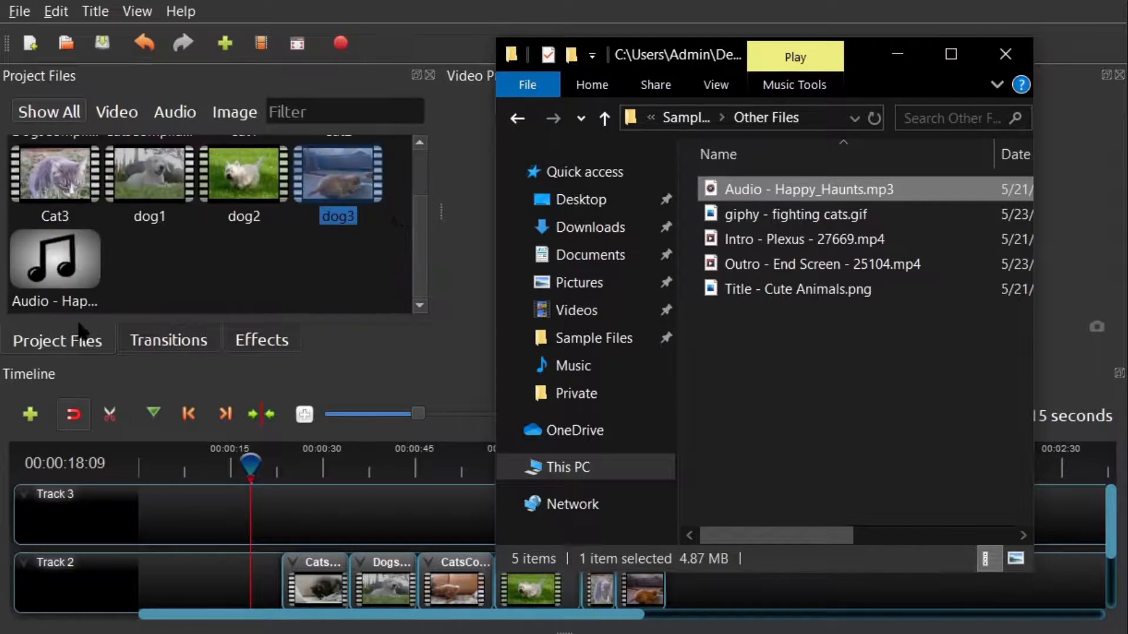
click(32, 282)
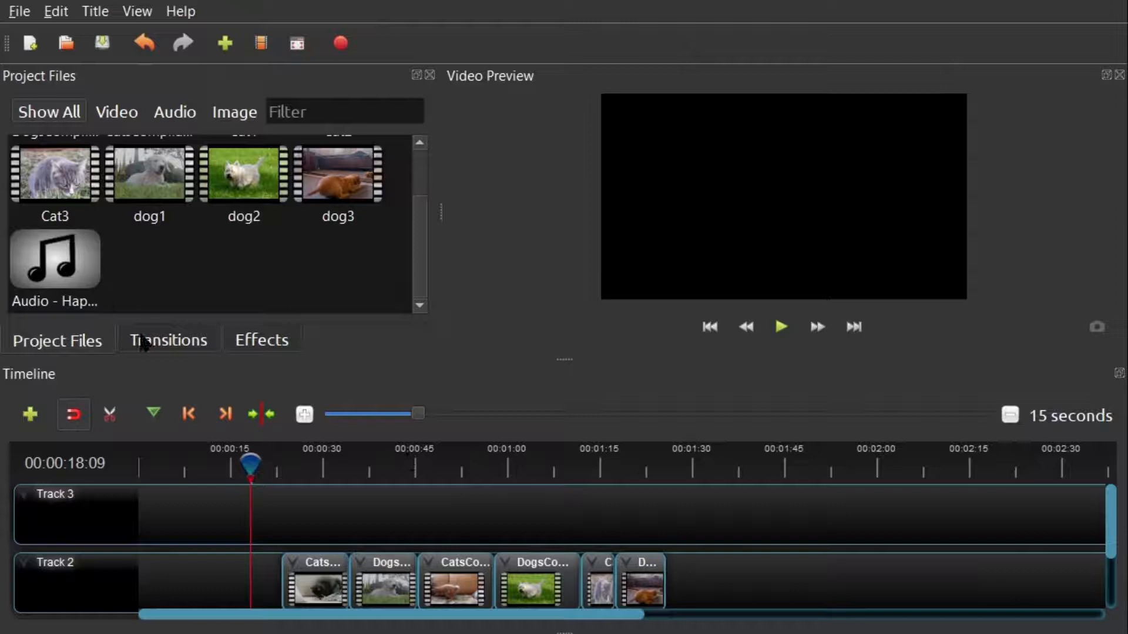
Place the Happy_Haunts audio on Track 1, starting in line with the first clip on Track 2.
scroll(202, 547, down, 2)
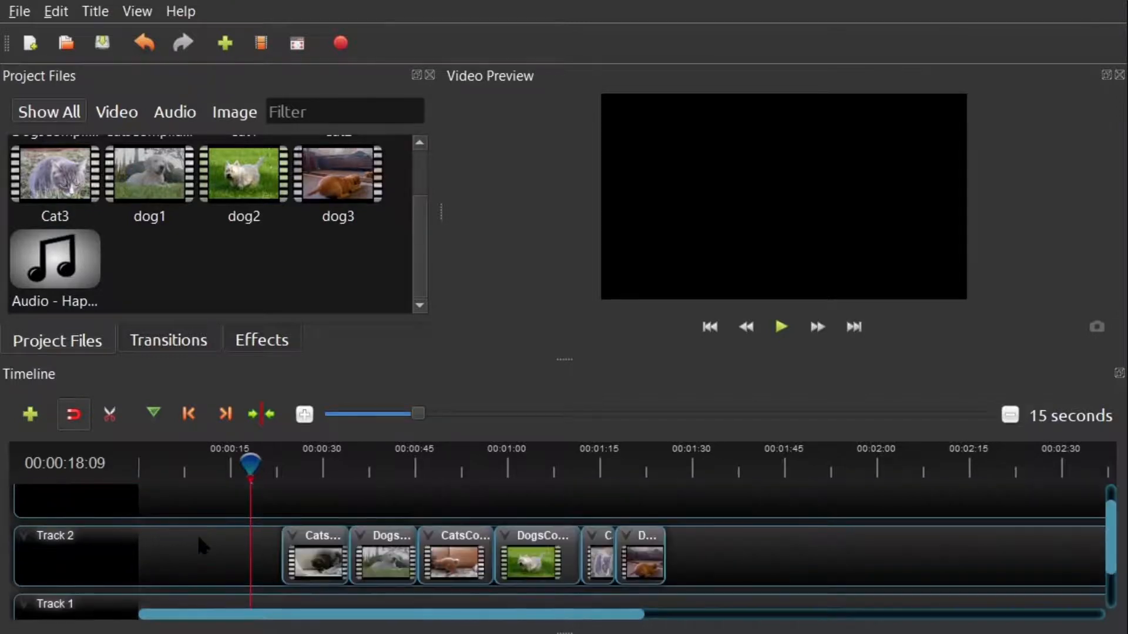
scroll(199, 539, down, 1)
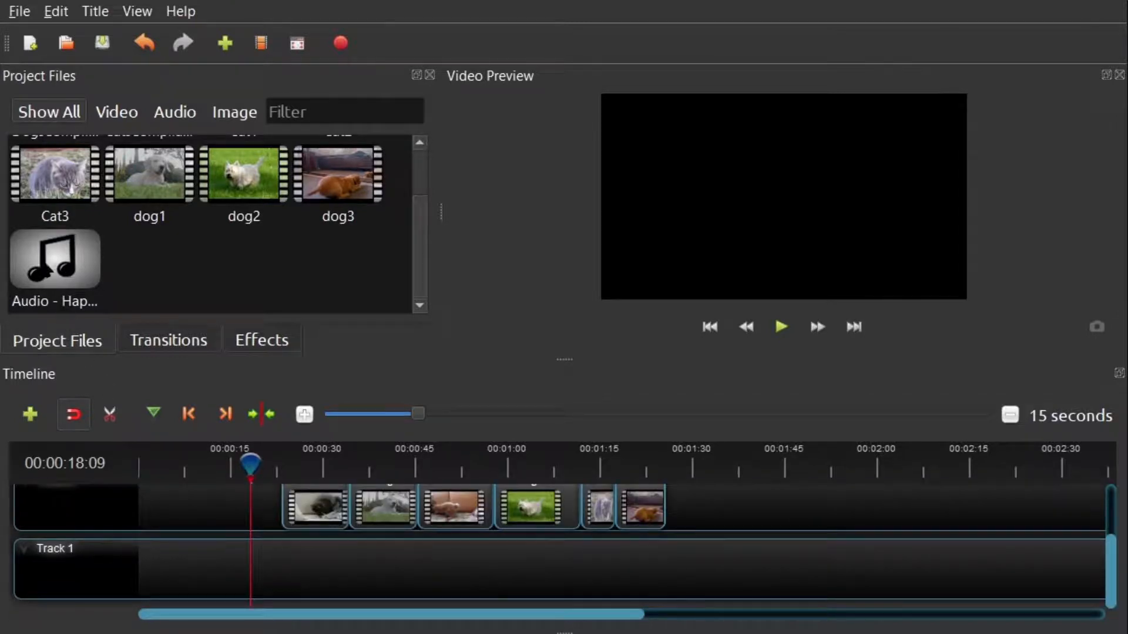
drag(54, 265, 290, 566)
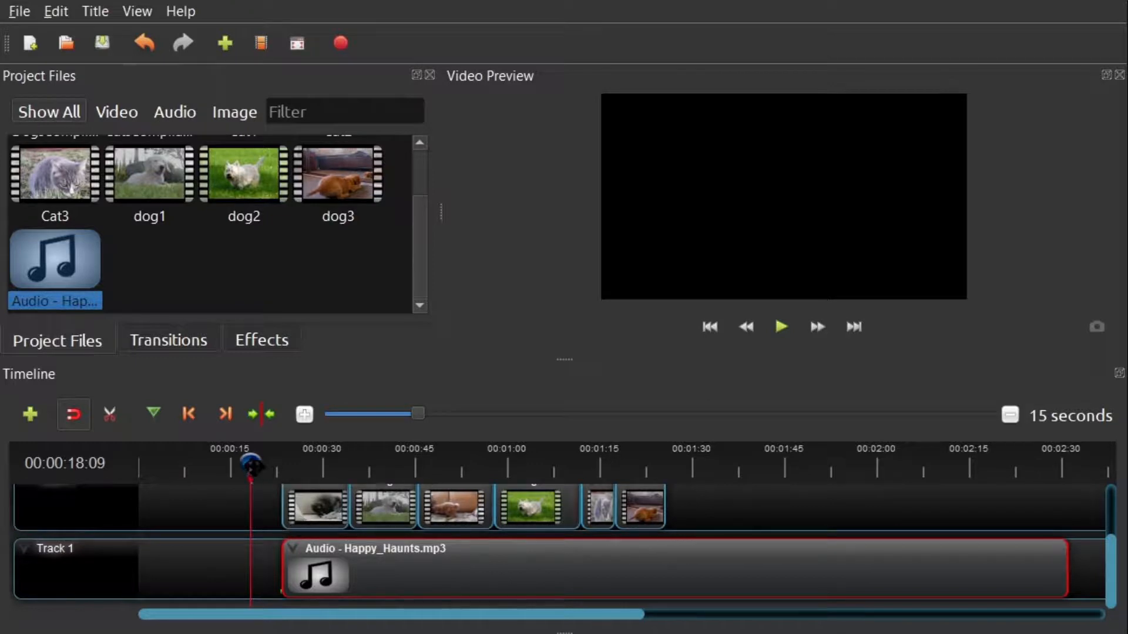
Slice the Happy_Haunts audio at the end of the last video clip, keeping both sides, and delete the excess part.
drag(251, 465, 666, 464)
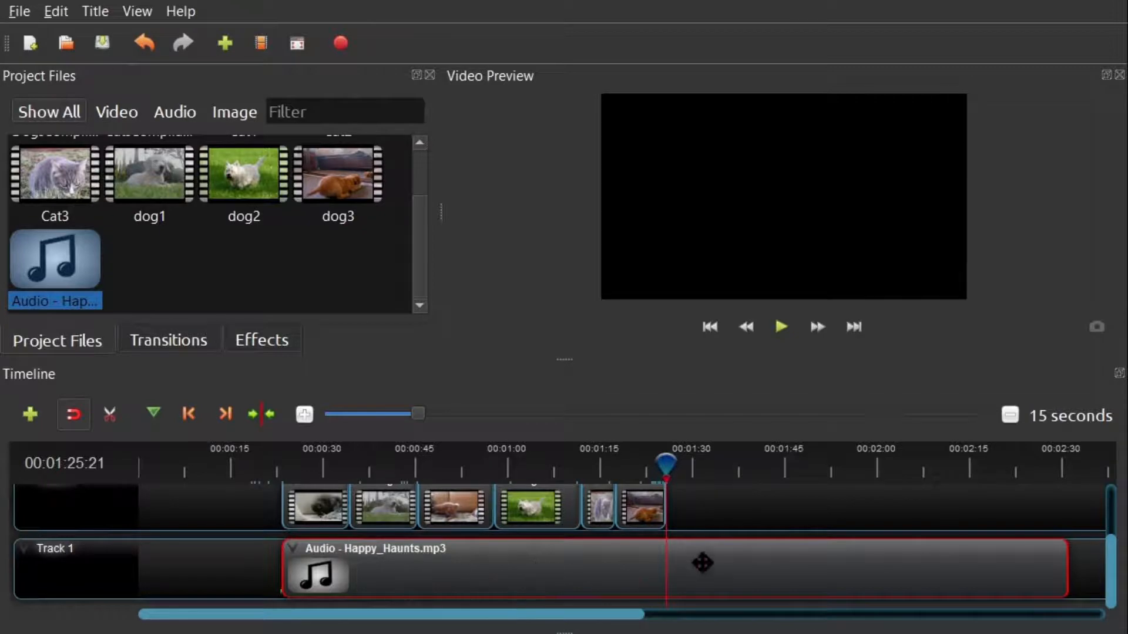
right_click(702, 563)
mouse_move(881, 460)
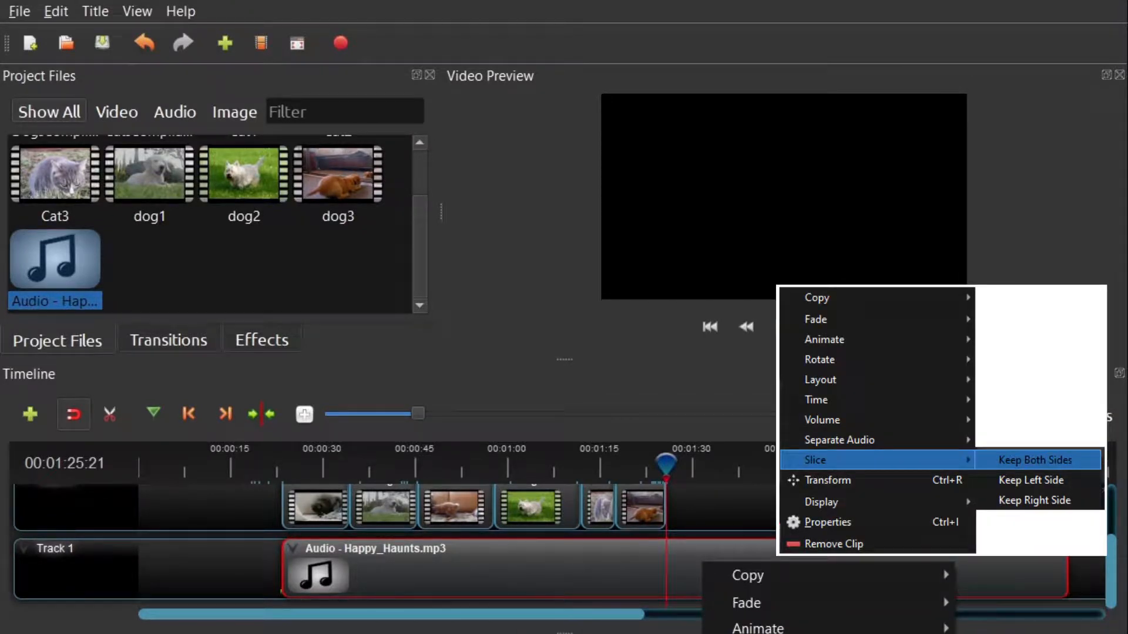
click(1034, 460)
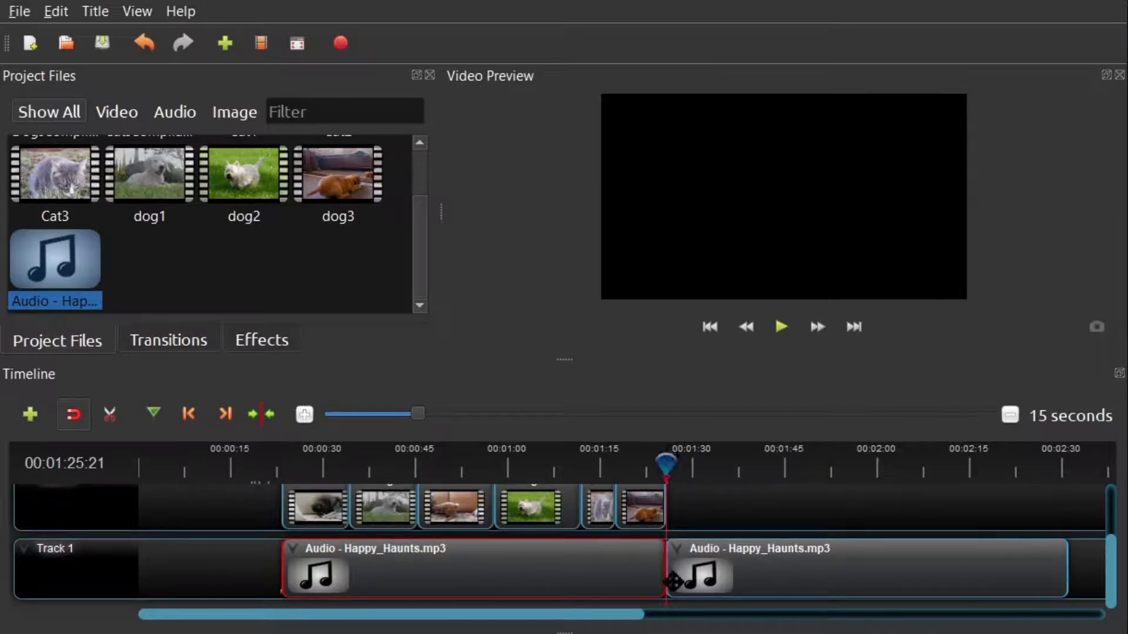
click(755, 564)
click(597, 565)
click(763, 571)
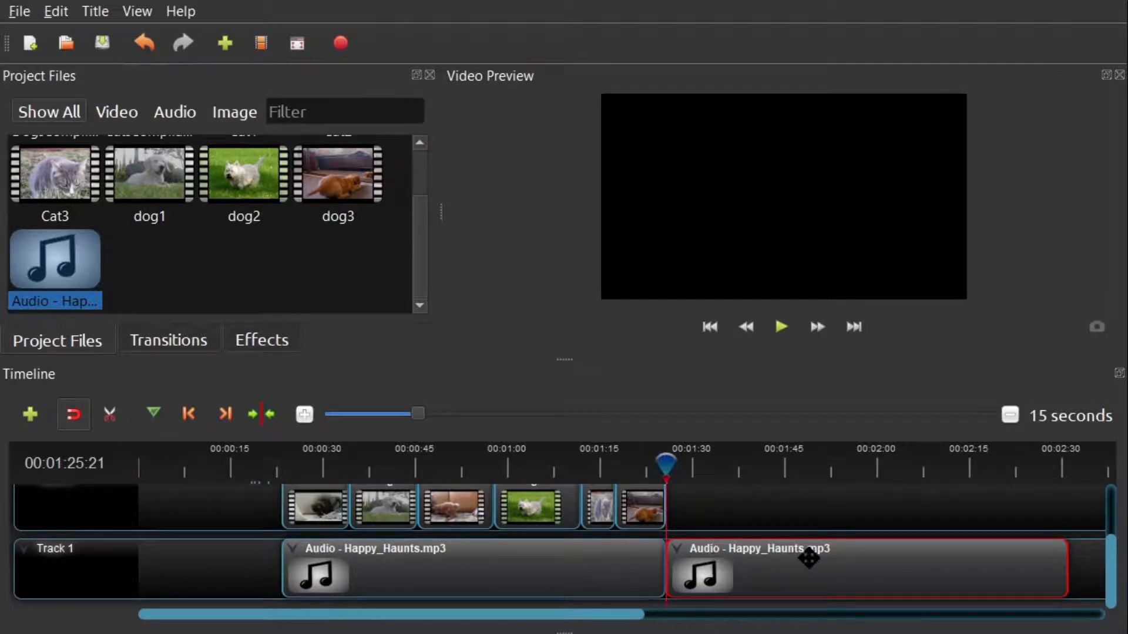
key(Delete)
Play back the cut between the first cat clip and the first dog clip, and return the playhead before the first clip.
click(782, 327)
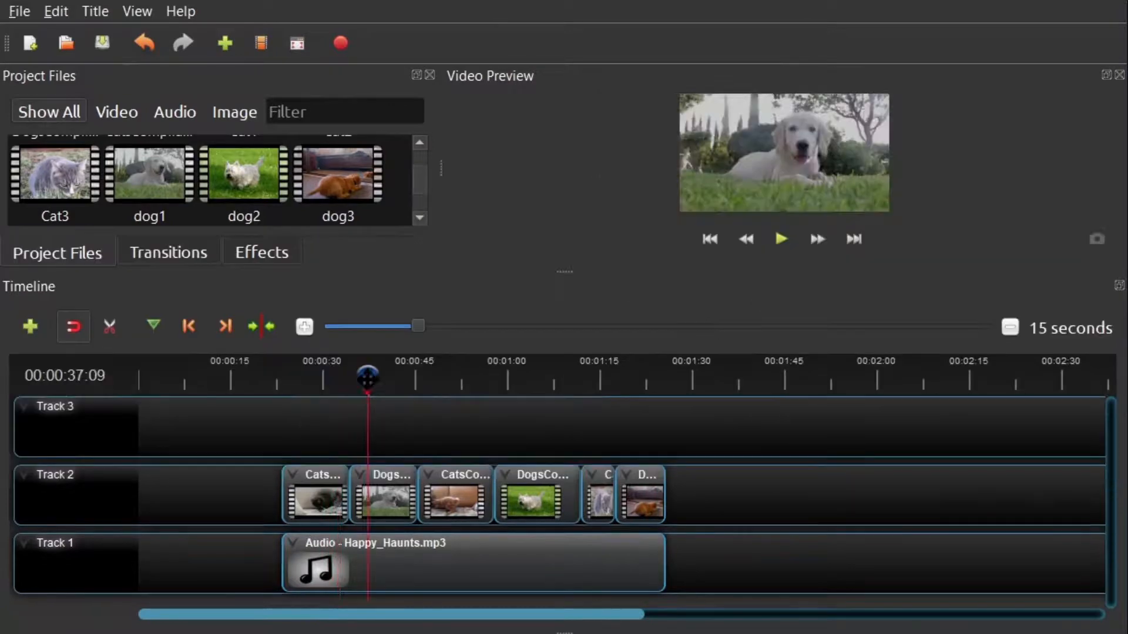
drag(367, 376, 341, 395)
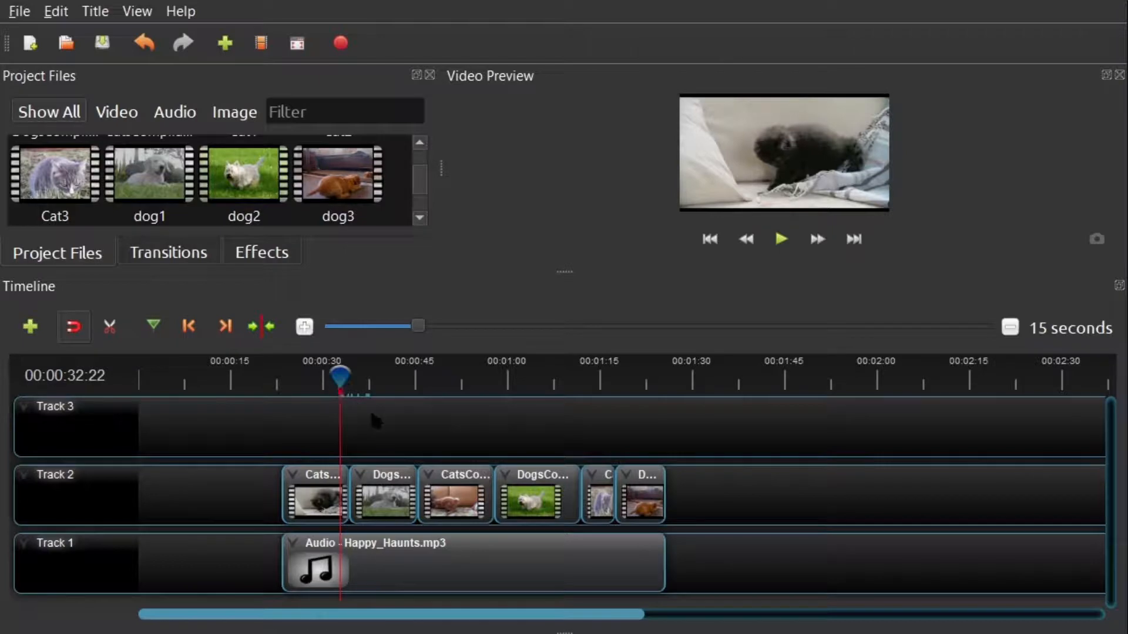
key(space)
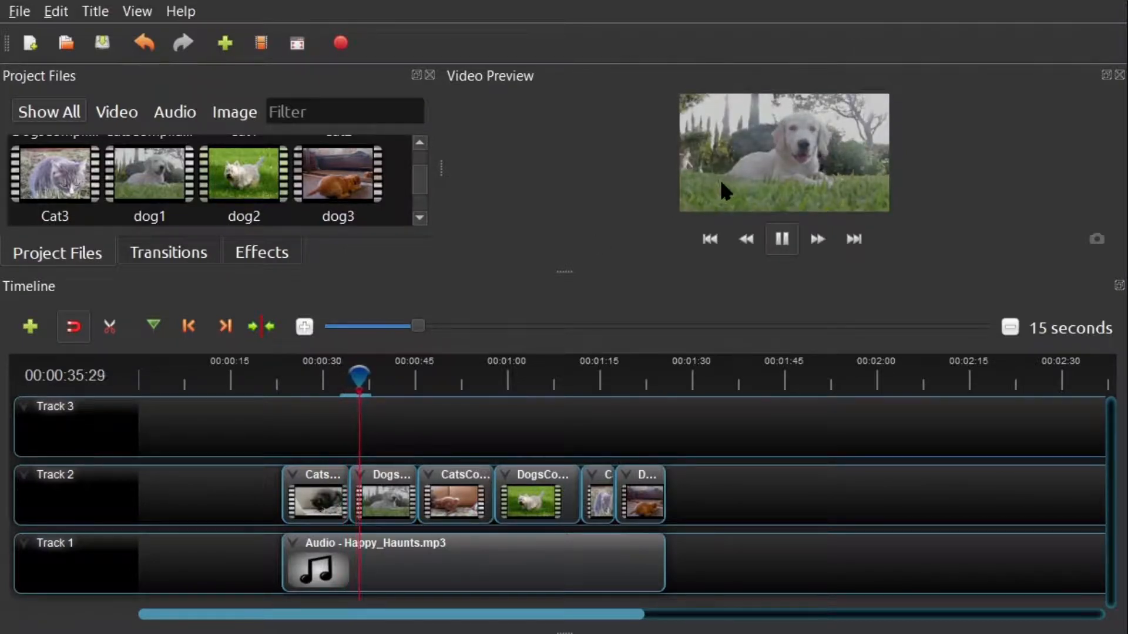
key(space)
drag(362, 379, 240, 384)
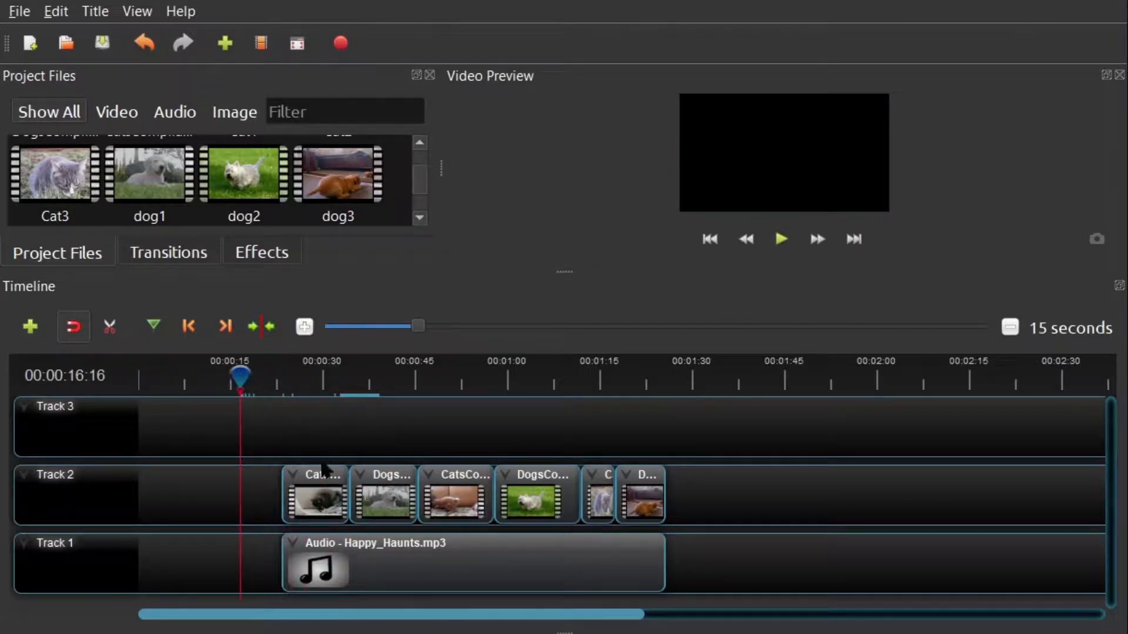
Overlap the first dog clip with the end of the preceding cat clip to create a transition, and play it back.
click(390, 491)
drag(384, 502, 364, 508)
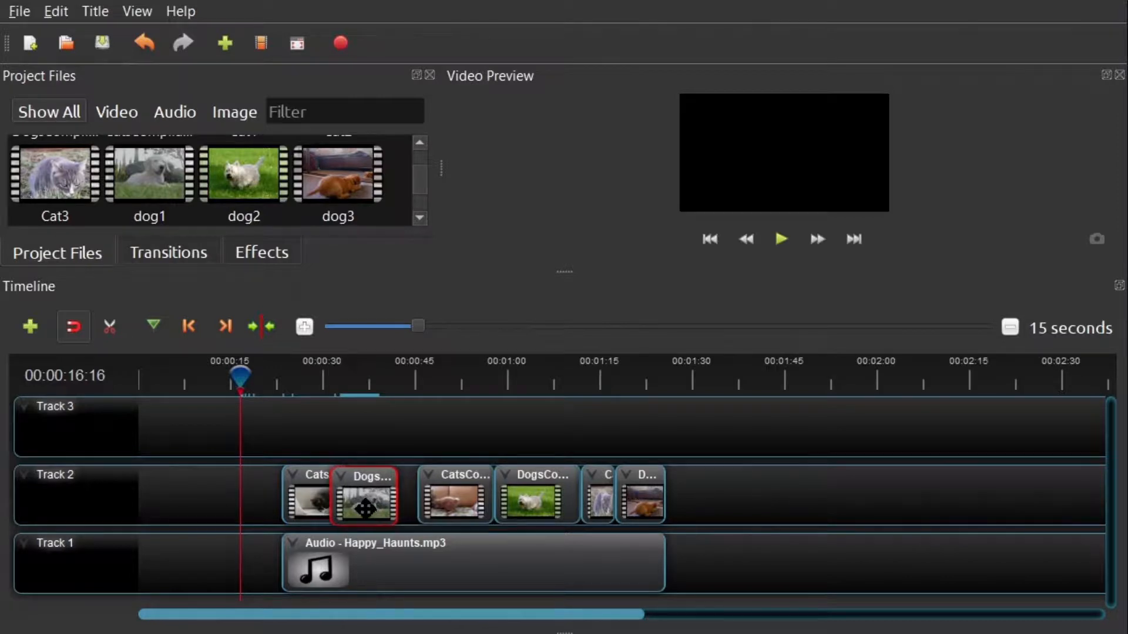
drag(364, 508, 364, 509)
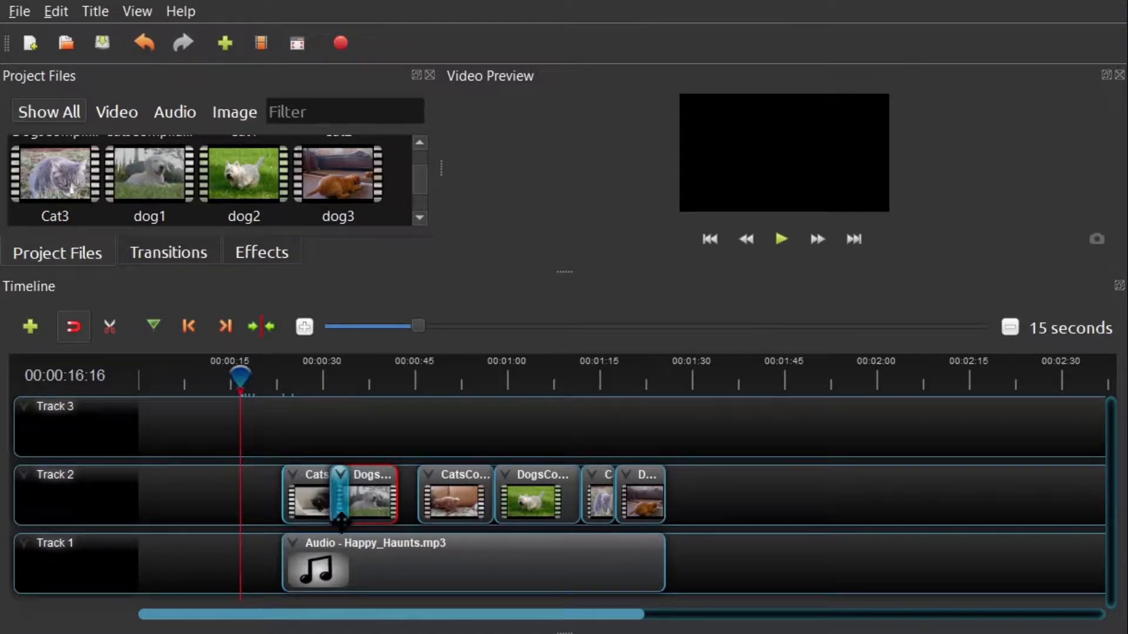
click(342, 506)
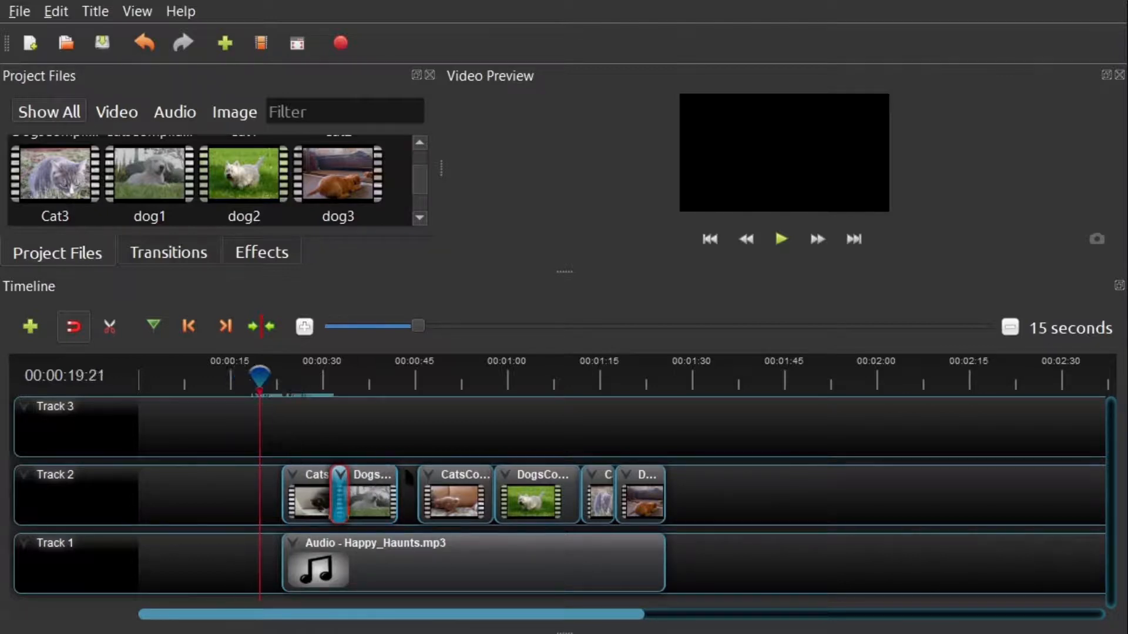
key(space)
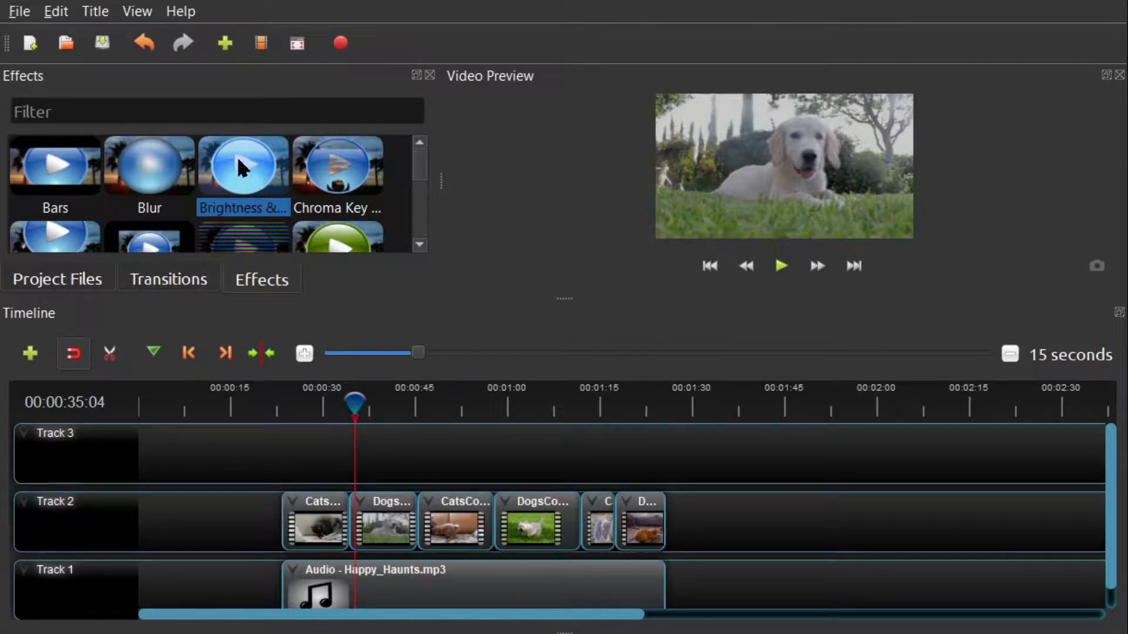
Apply the Brightness & Contrast effect to the first dog clip on Track 2 and set its brightness to -0.19.
drag(347, 366, 391, 485)
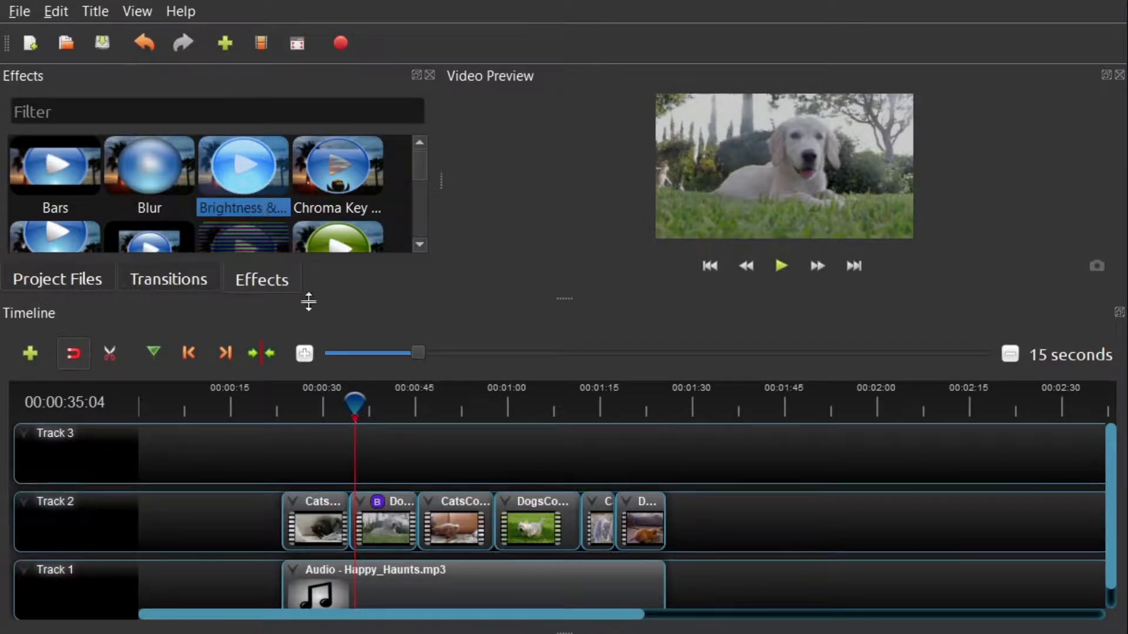
right_click(378, 503)
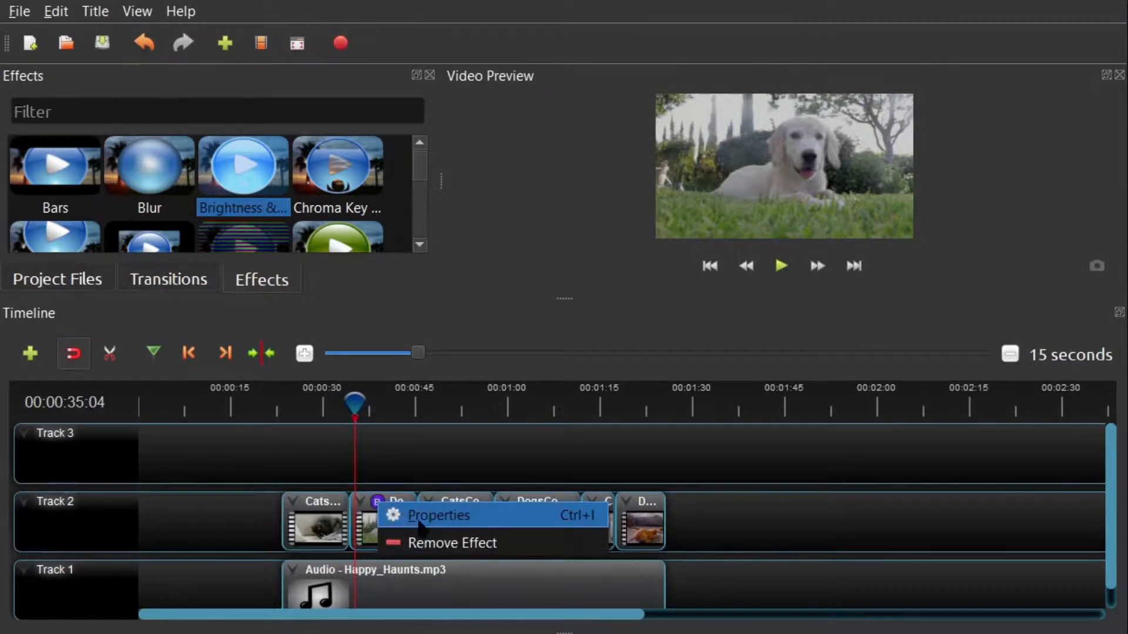
click(420, 520)
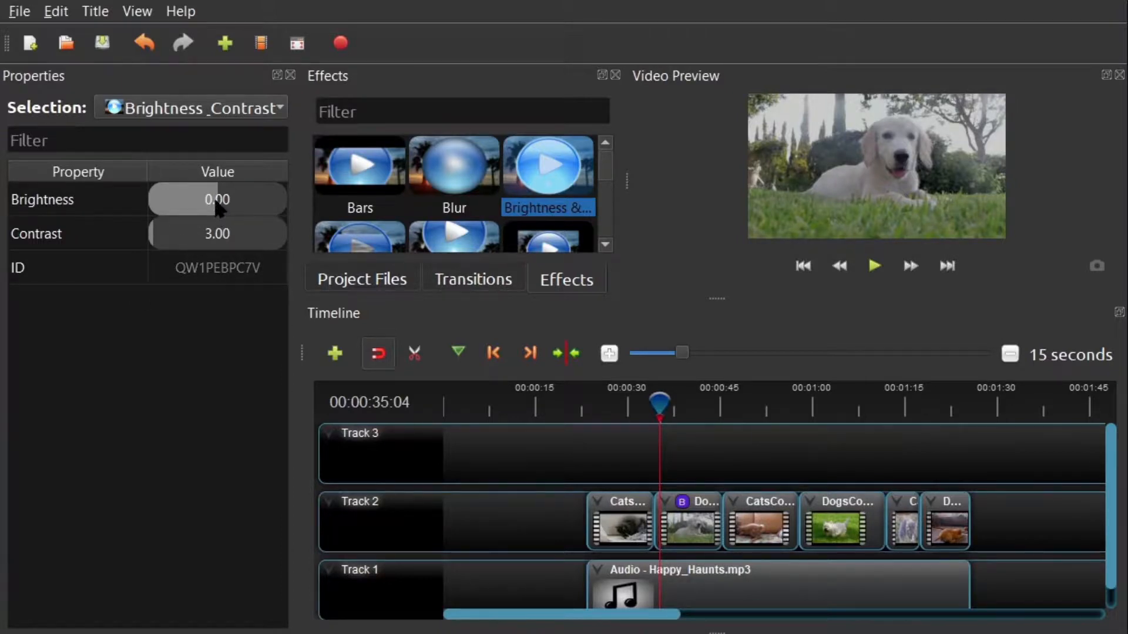
drag(216, 202, 205, 207)
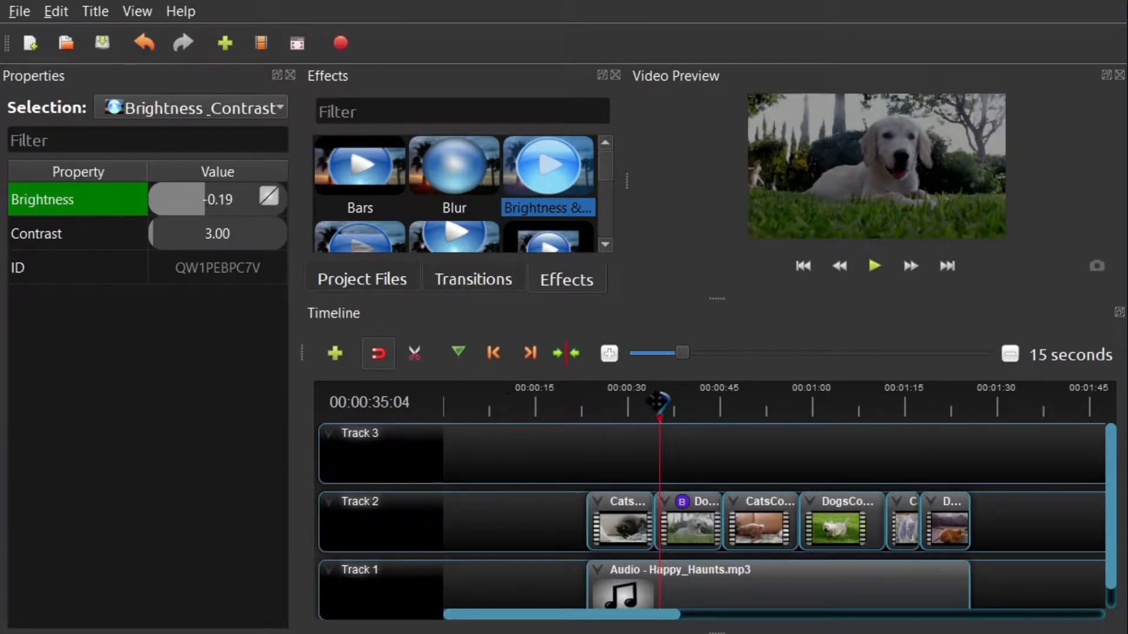
drag(658, 404, 646, 431)
key(space)
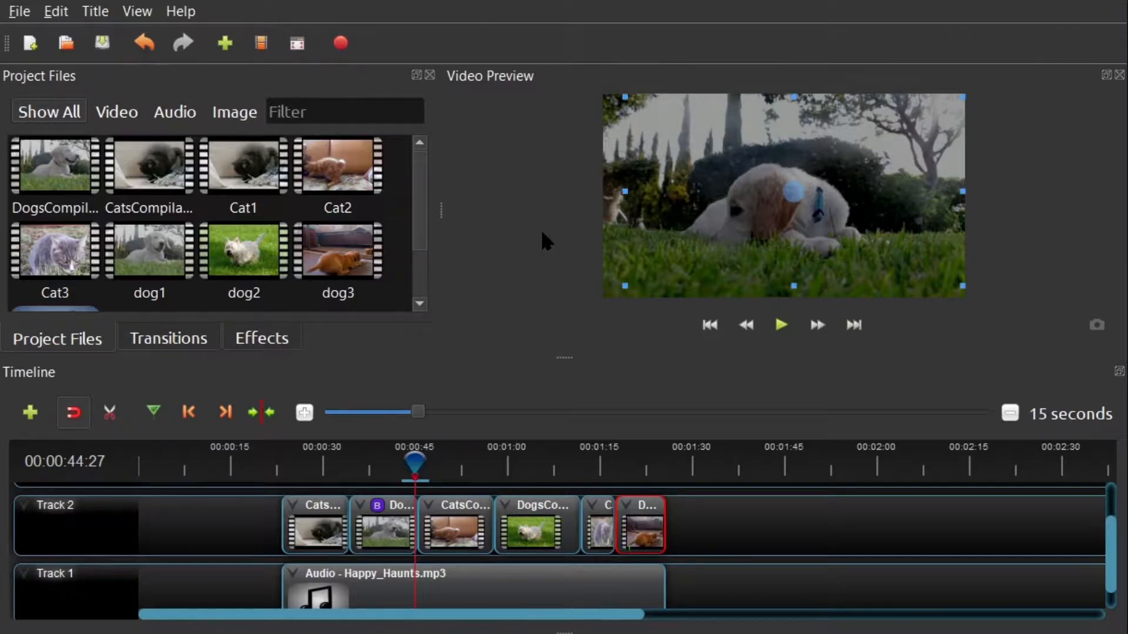
Import Intro - Plexus - 27669.mp4, Outro - End Screen - 25104.mp4 and Title - Cute Animals.png into the project files.
key(alt+Tab)
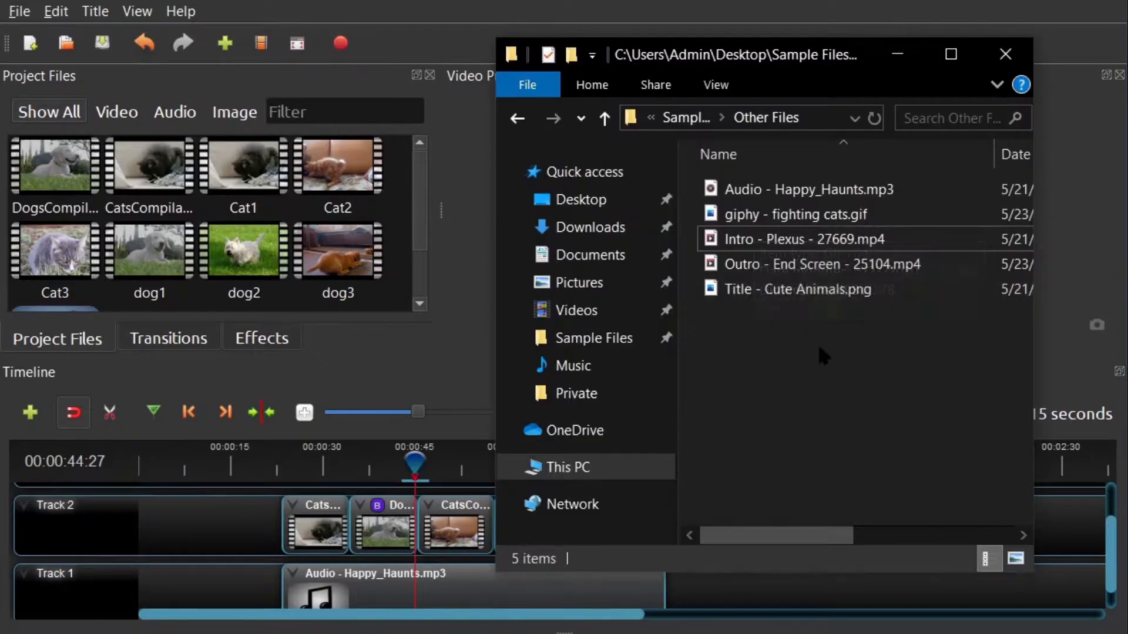
click(749, 263)
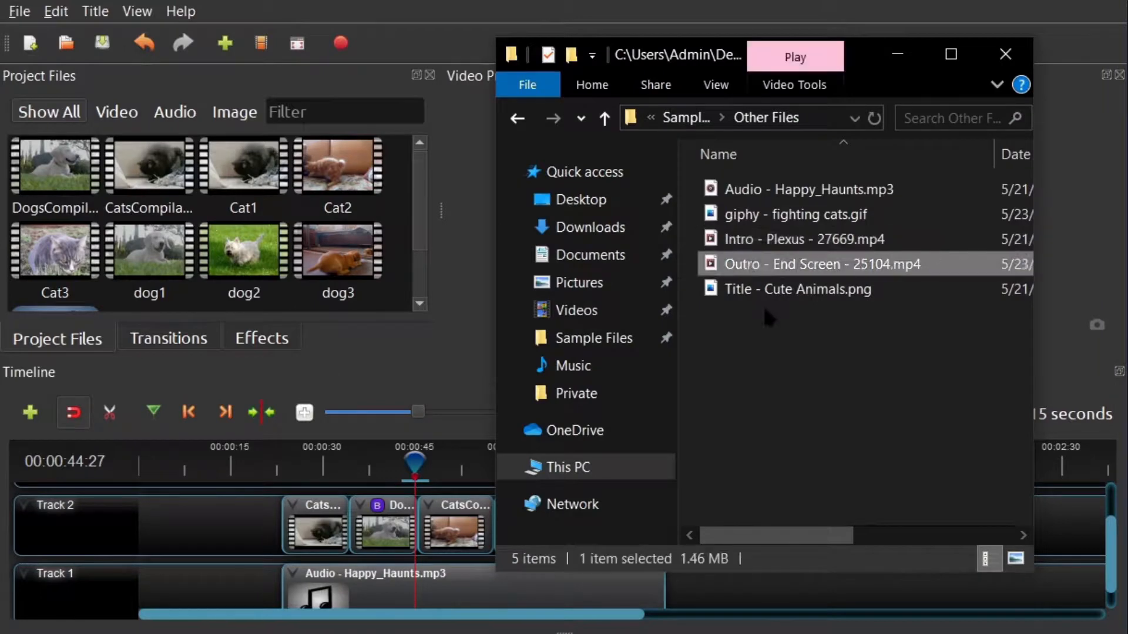
click(748, 241)
ctrl+click(756, 269)
ctrl+click(763, 290)
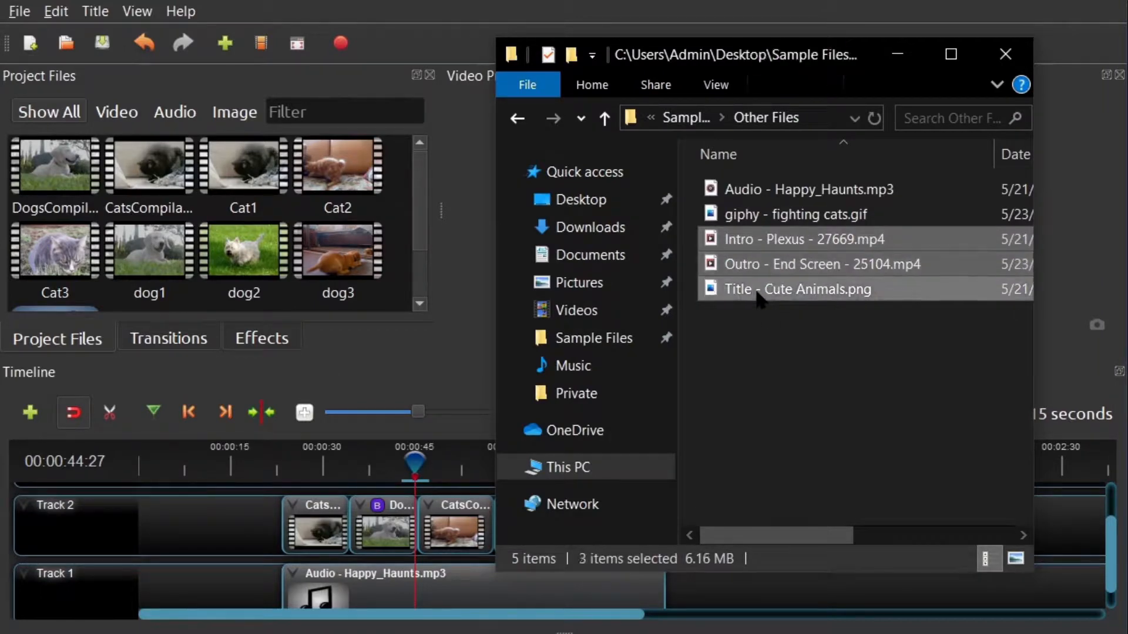
drag(855, 246, 391, 265)
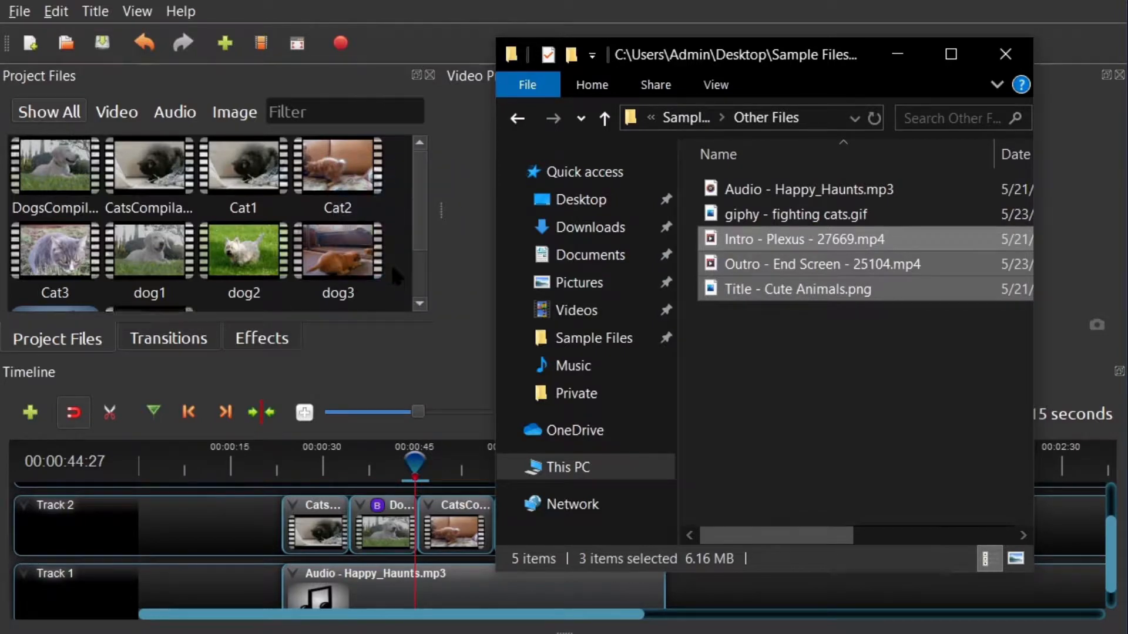
click(413, 268)
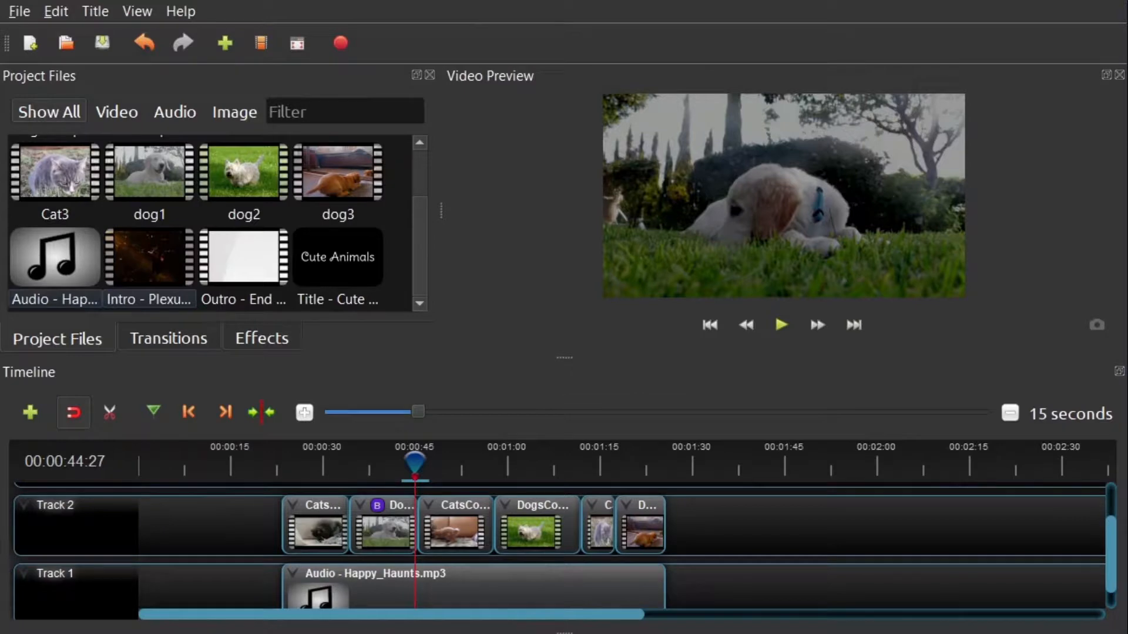
Place the Intro clip directly before the first clip on Track 2 and the Outro clip directly after the last one.
click(152, 254)
drag(202, 478, 204, 519)
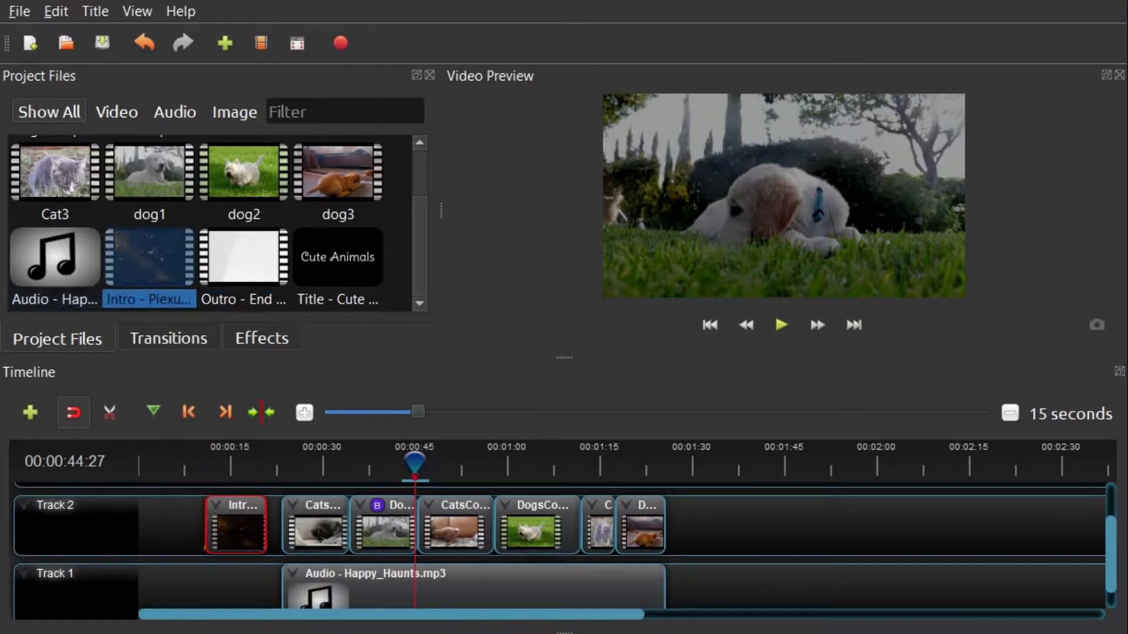
drag(235, 528, 251, 529)
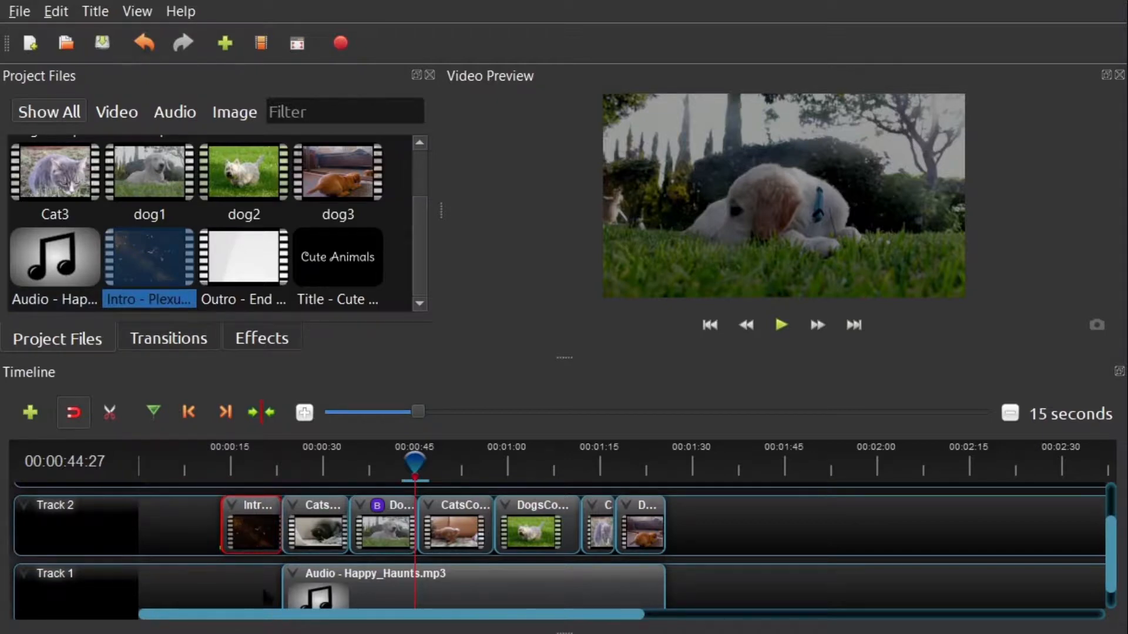
drag(239, 272, 745, 524)
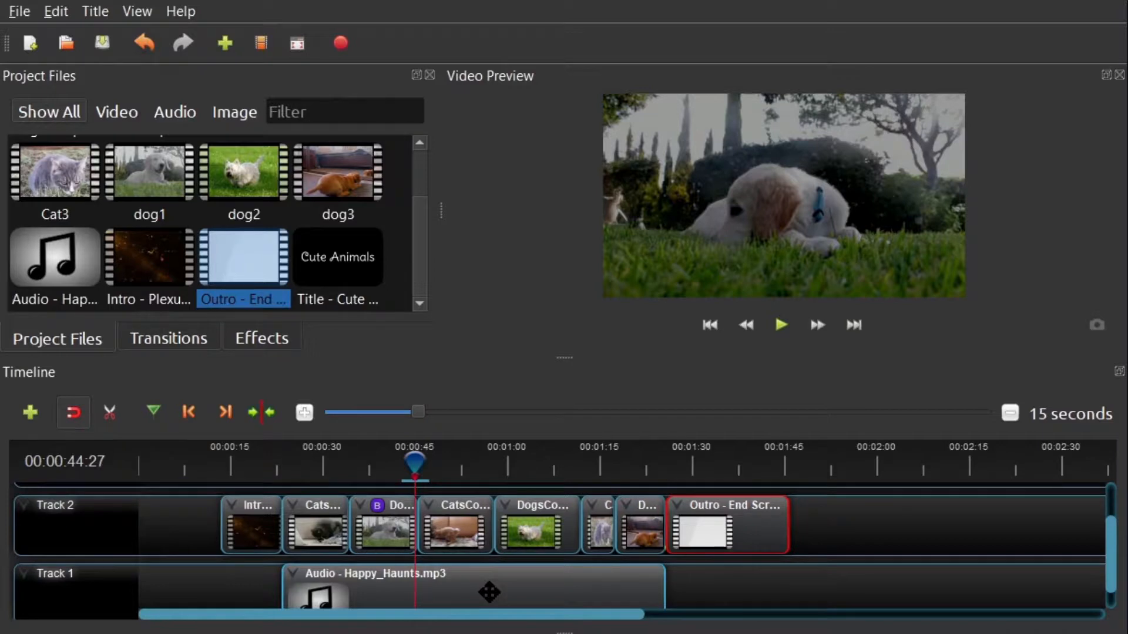
Delete the trimmed Happy_Haunts clip from Track 1 and place the full audio file there, starting in line with the Intro clip.
click(577, 583)
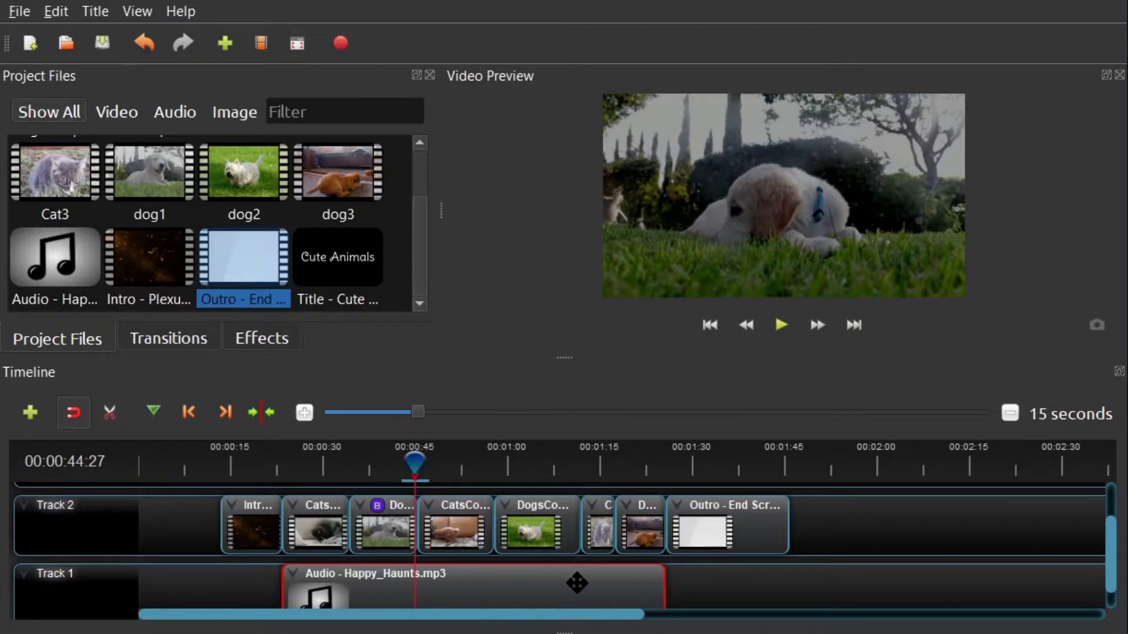
key(Delete)
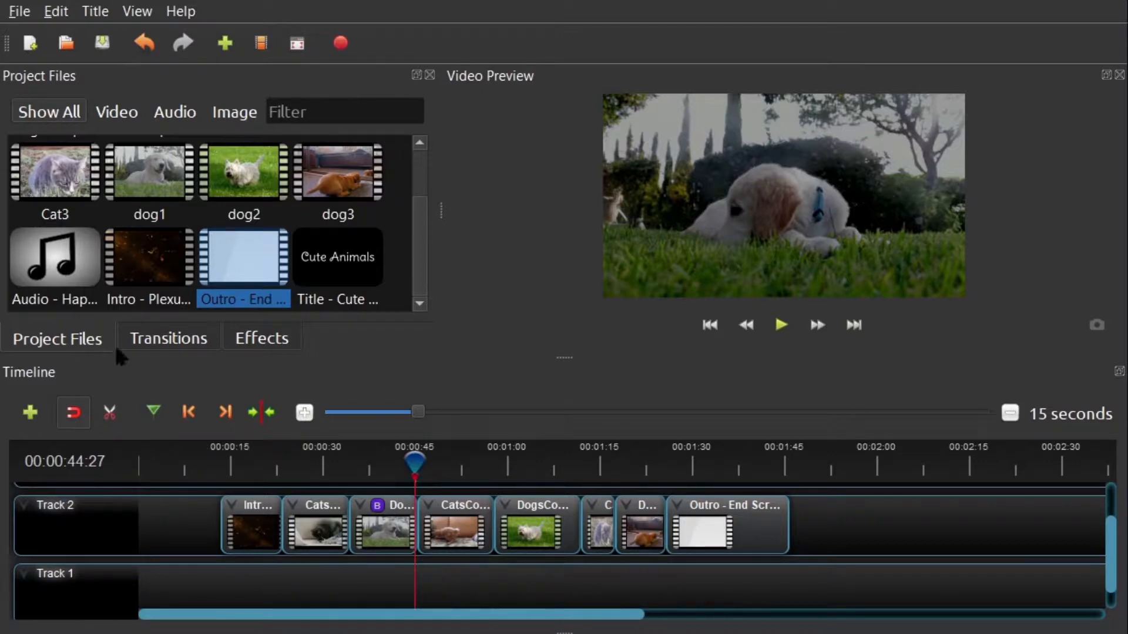
click(54, 278)
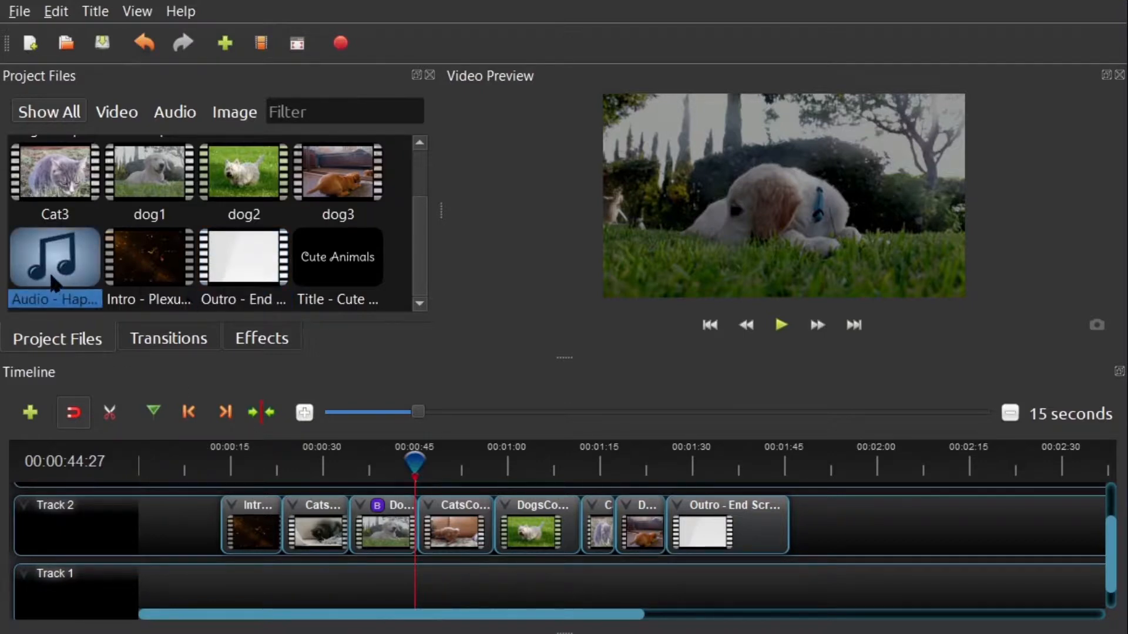
drag(48, 270, 225, 593)
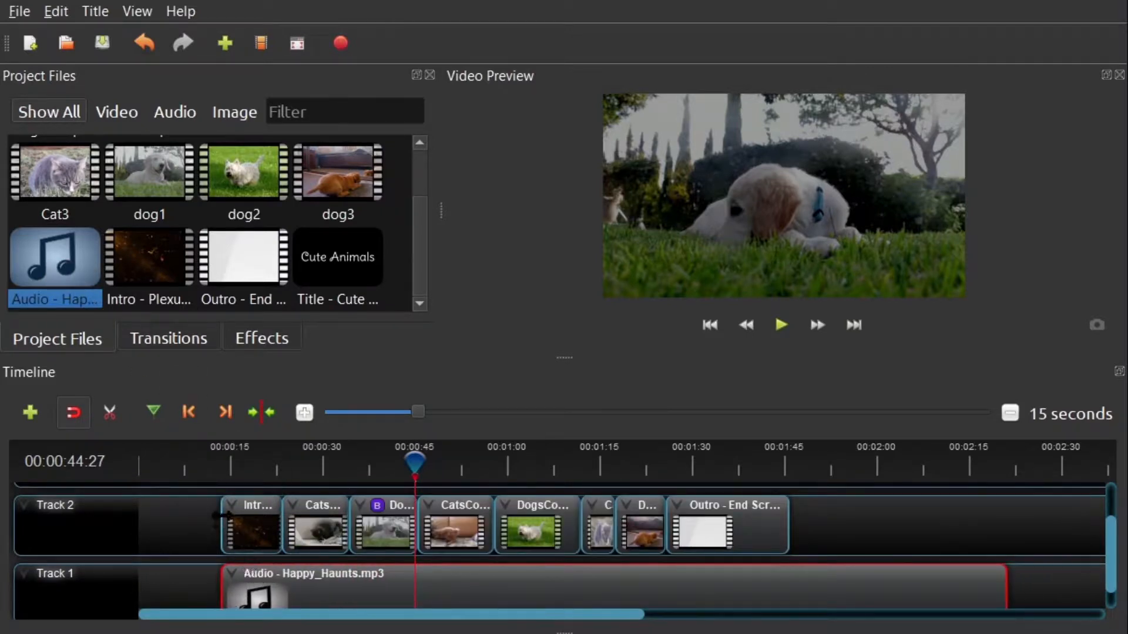
Slice the Happy_Haunts audio on Track 1 at the end of the Outro clip and delete the excess part after it.
drag(414, 461, 790, 471)
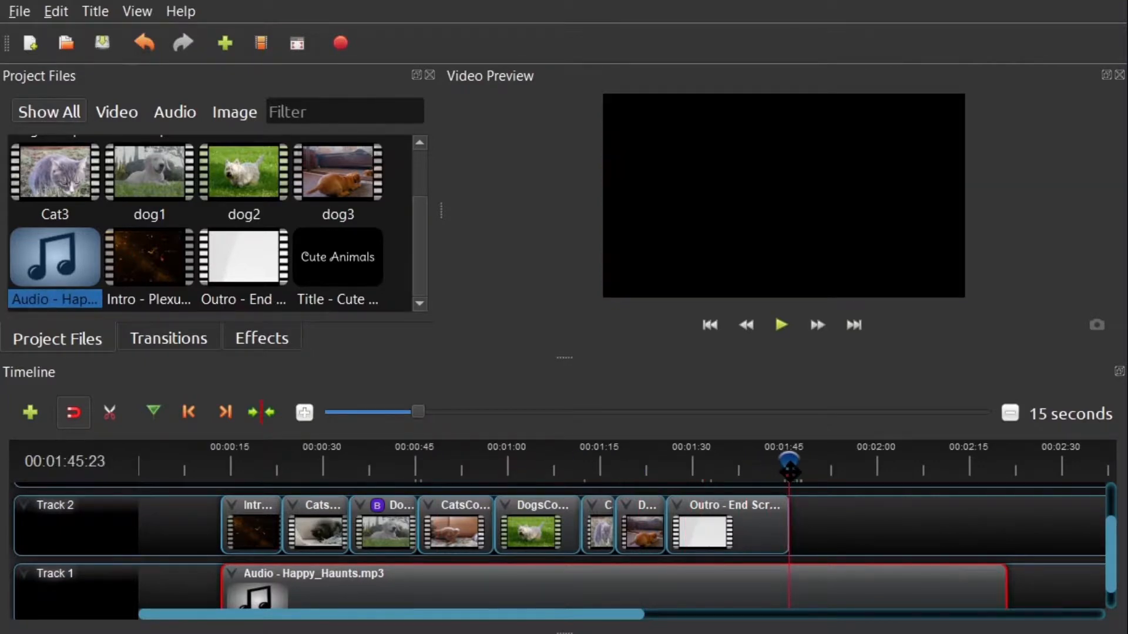
right_click(801, 583)
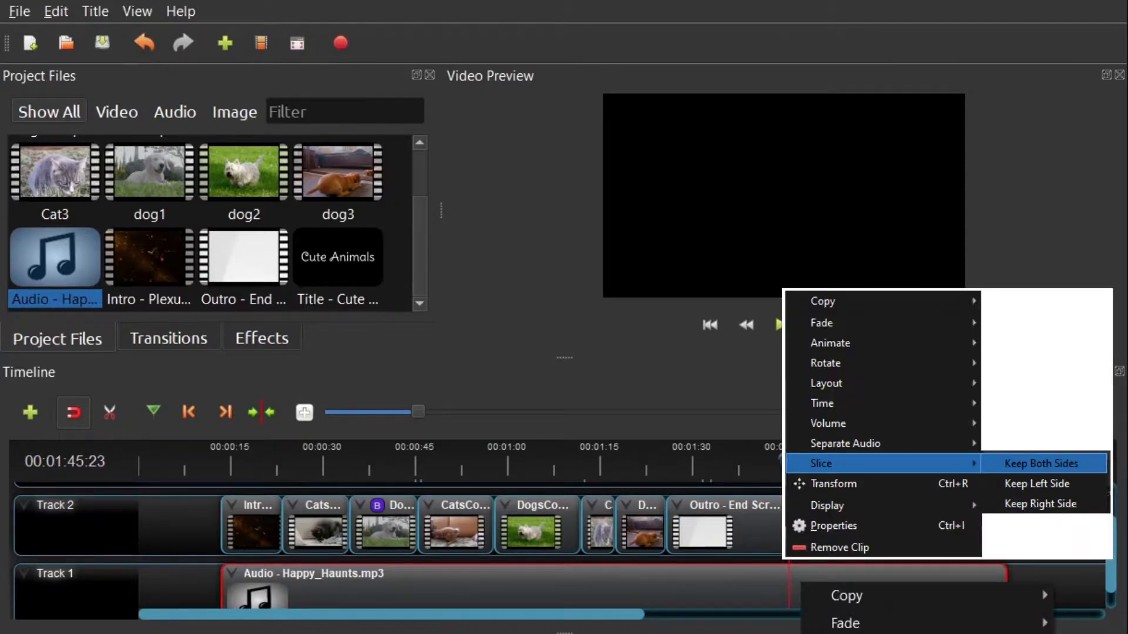
key(Return)
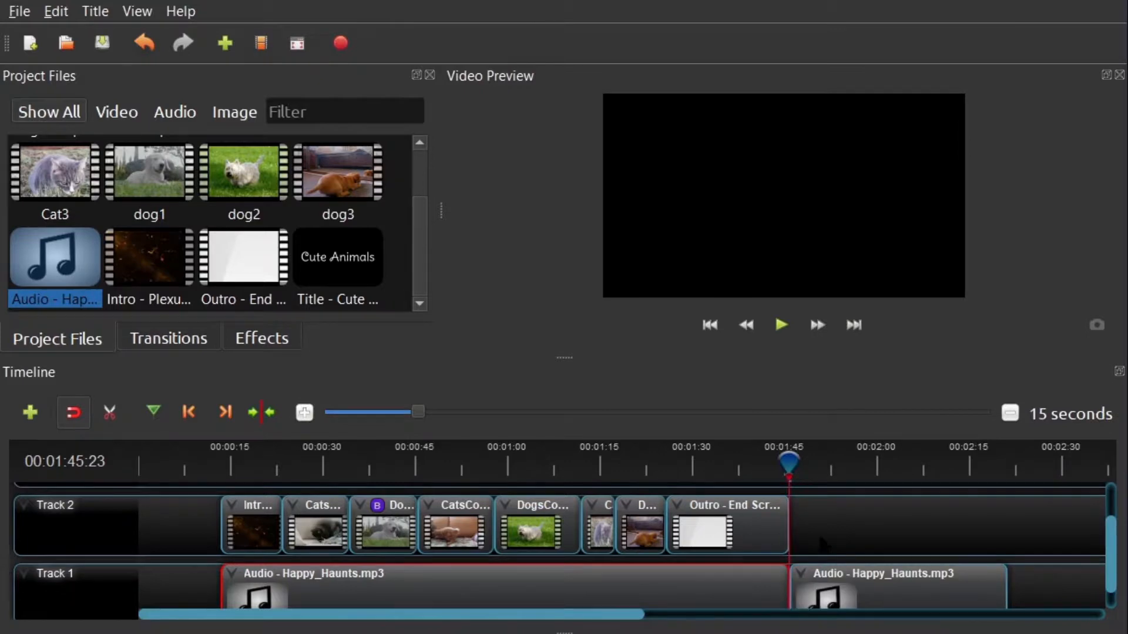
click(832, 587)
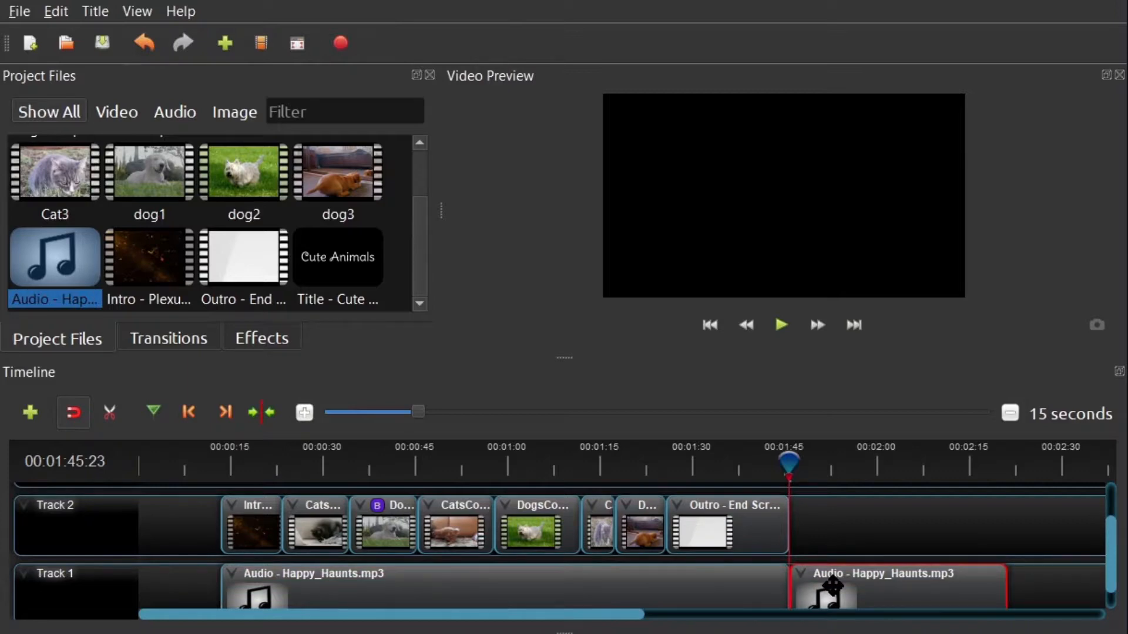
key(Delete)
Play back the start of the timeline to preview the Intro clip with the trimmed background music.
drag(788, 464, 220, 468)
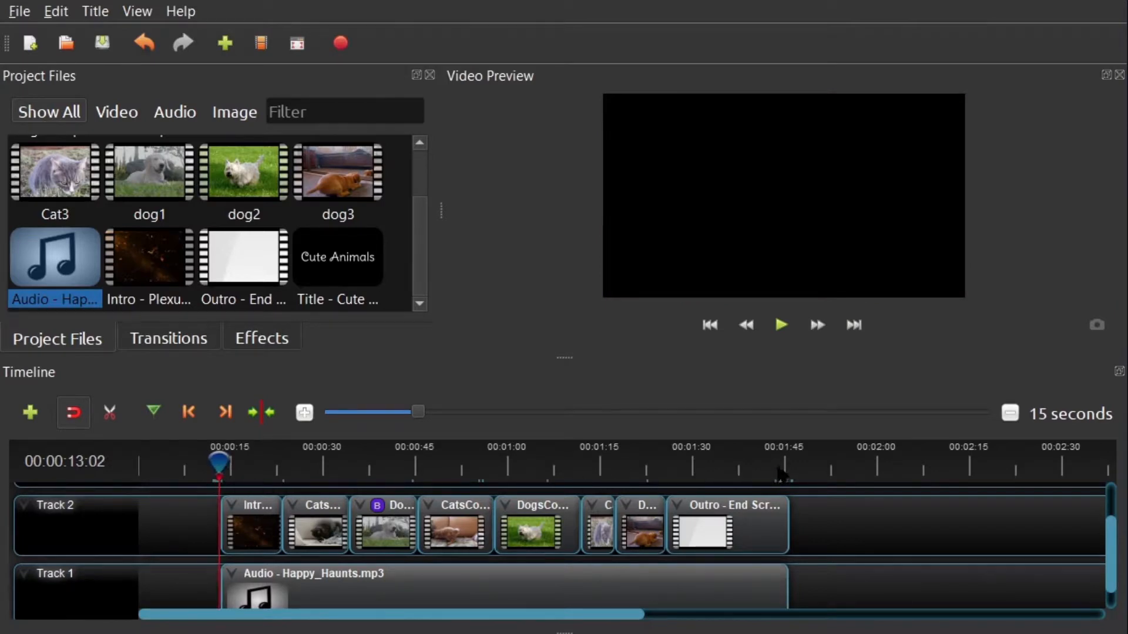
key(space)
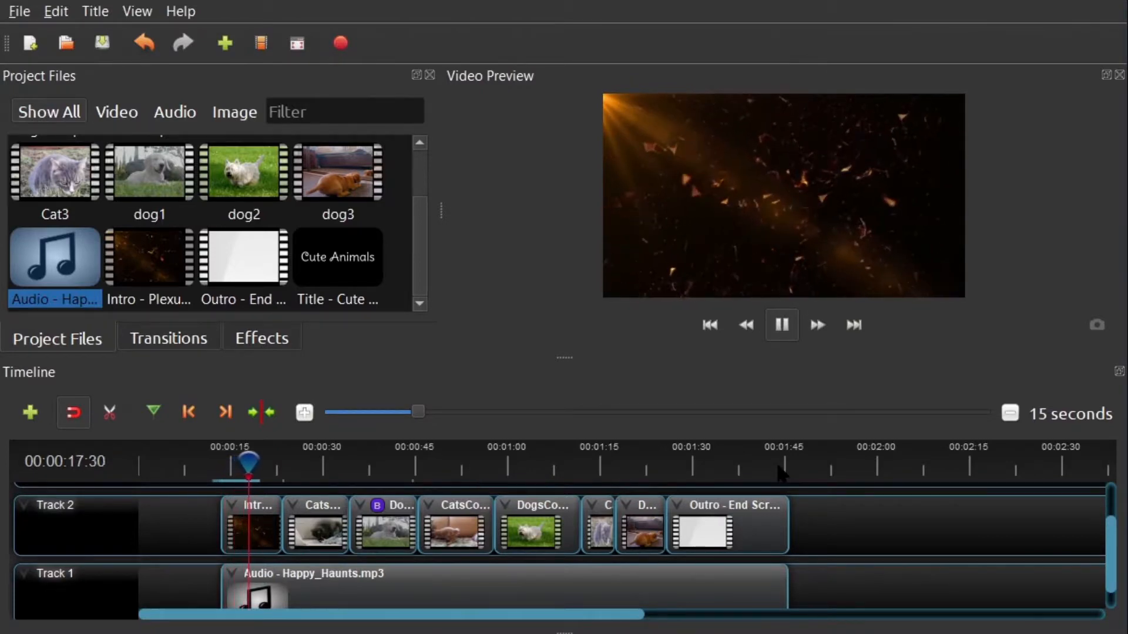
click(276, 464)
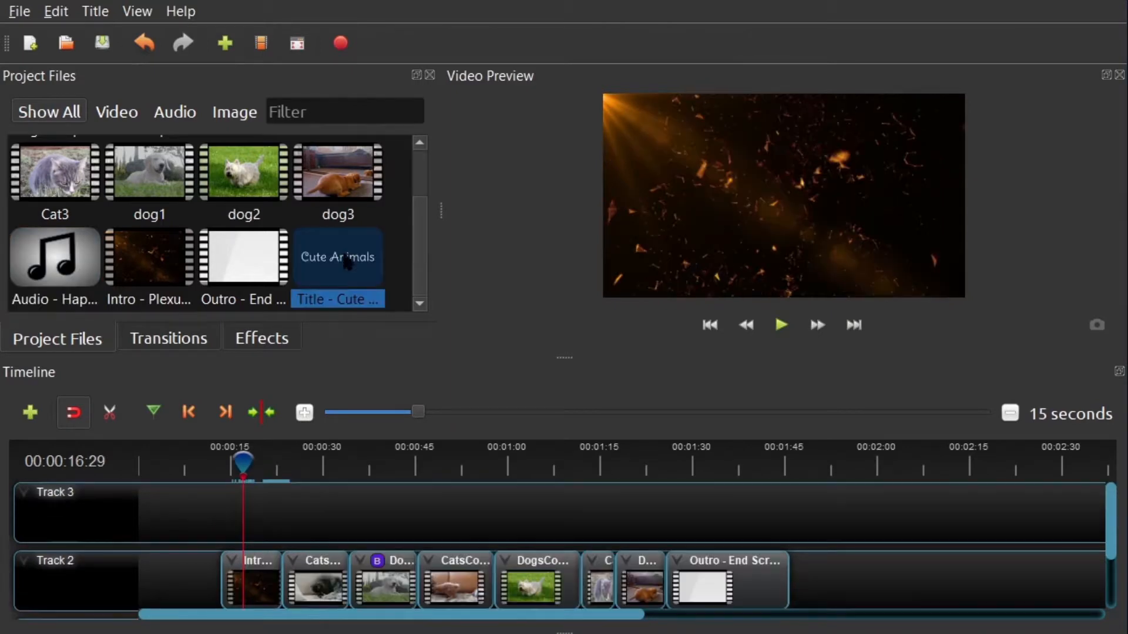
Place the Cute Animals title image on Track 3, aligned directly above the Intro clip.
drag(338, 259, 322, 511)
click(444, 464)
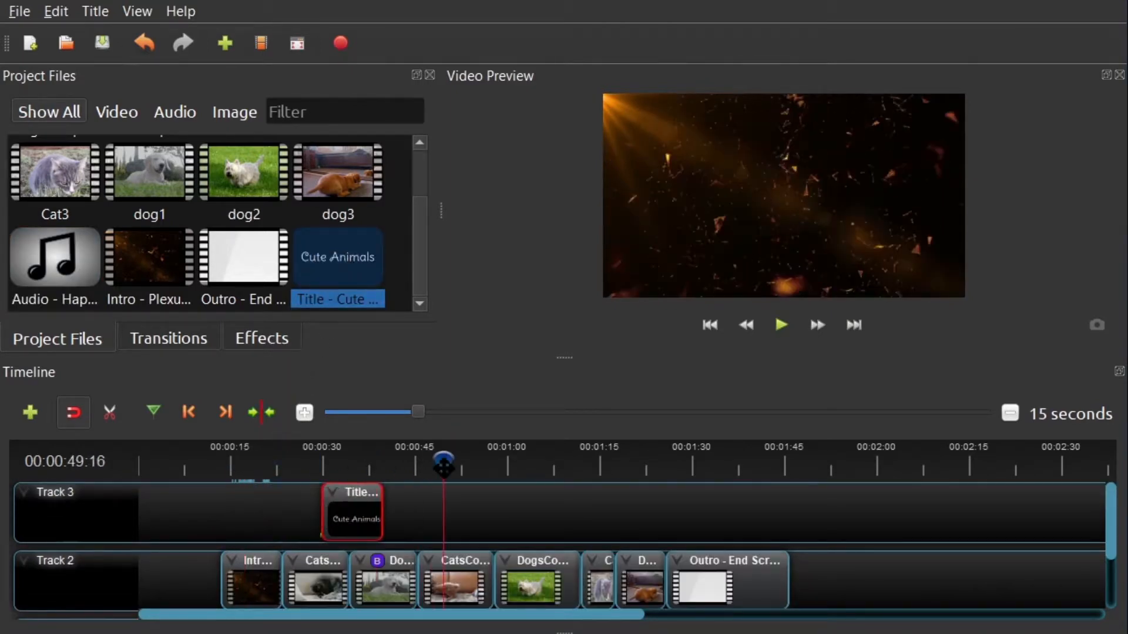
drag(351, 519, 250, 519)
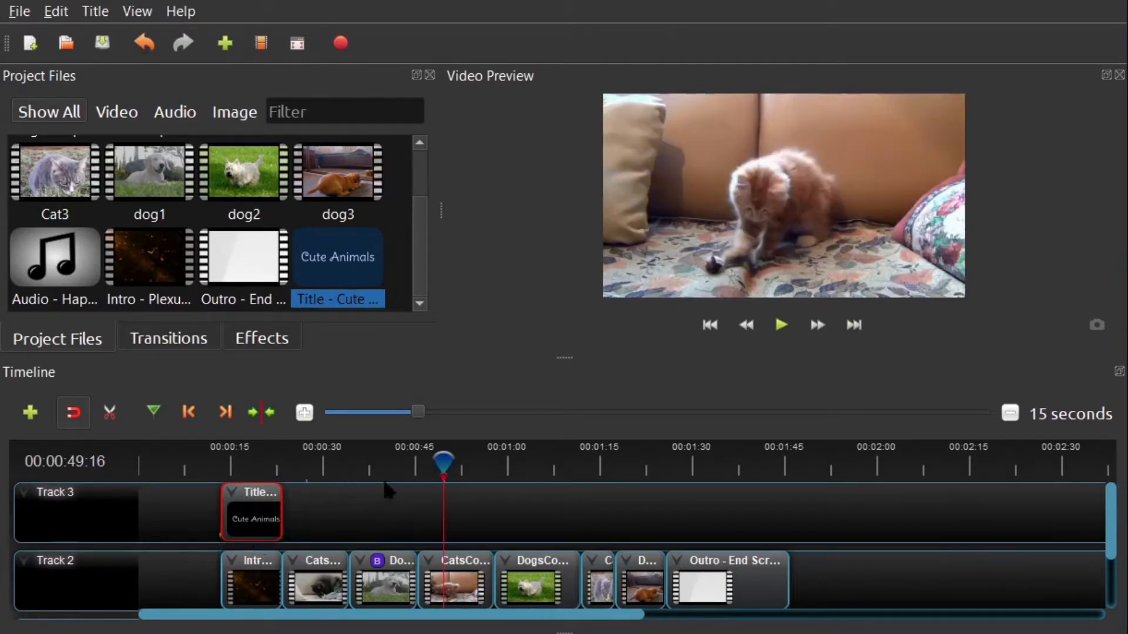
Play the timeline from just before the Intro clip to check the title overlay and the arrangement of the tracks.
drag(443, 464, 216, 470)
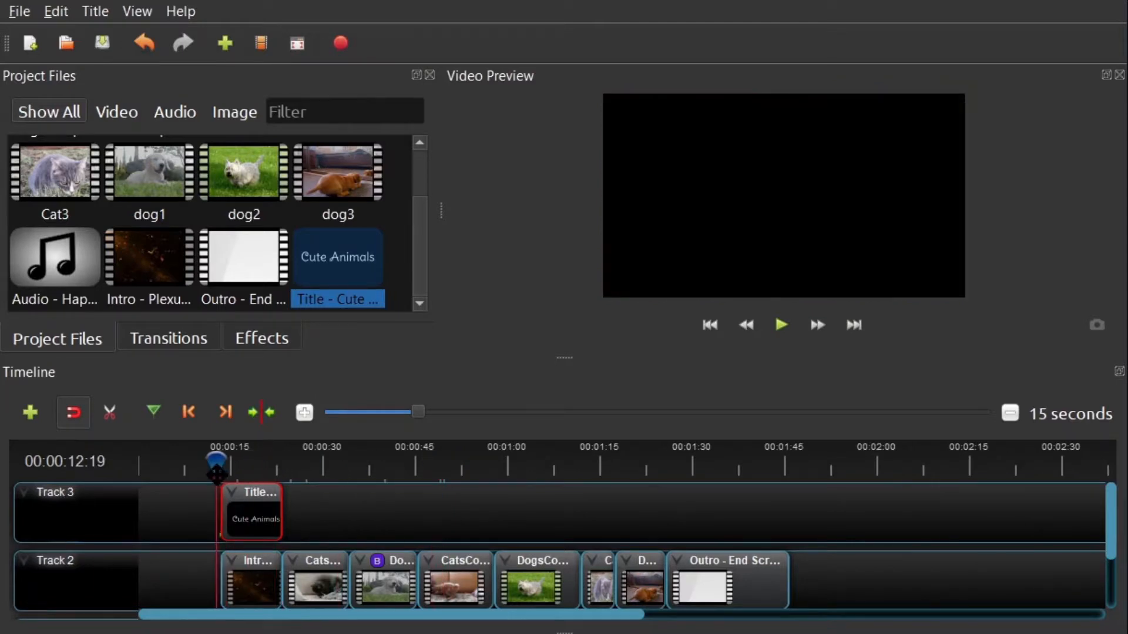
key(space)
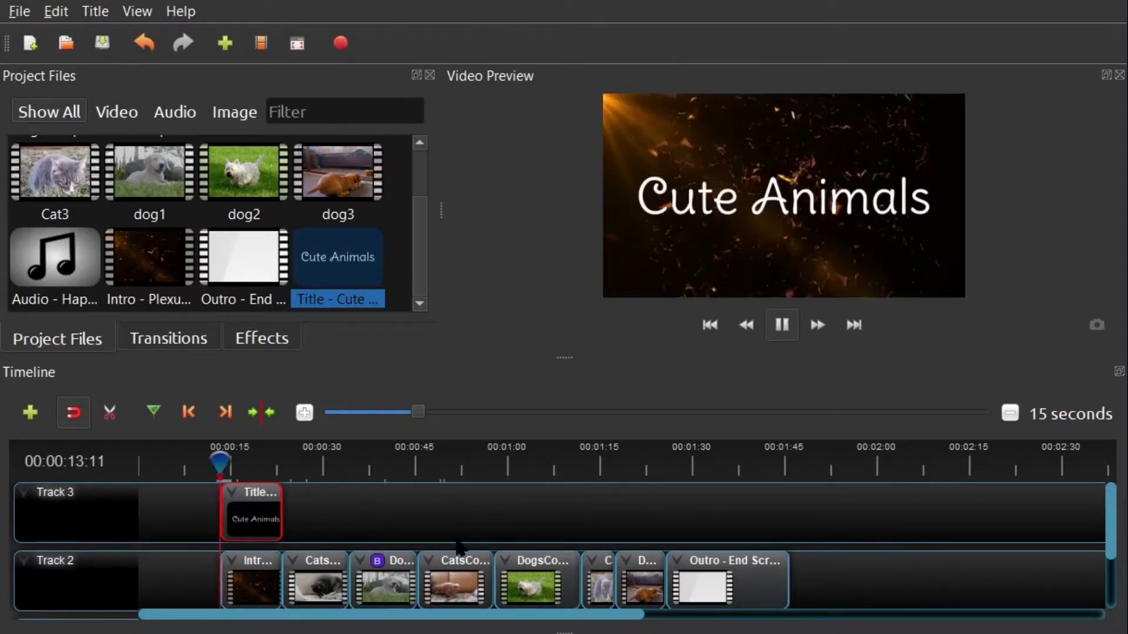
key(space)
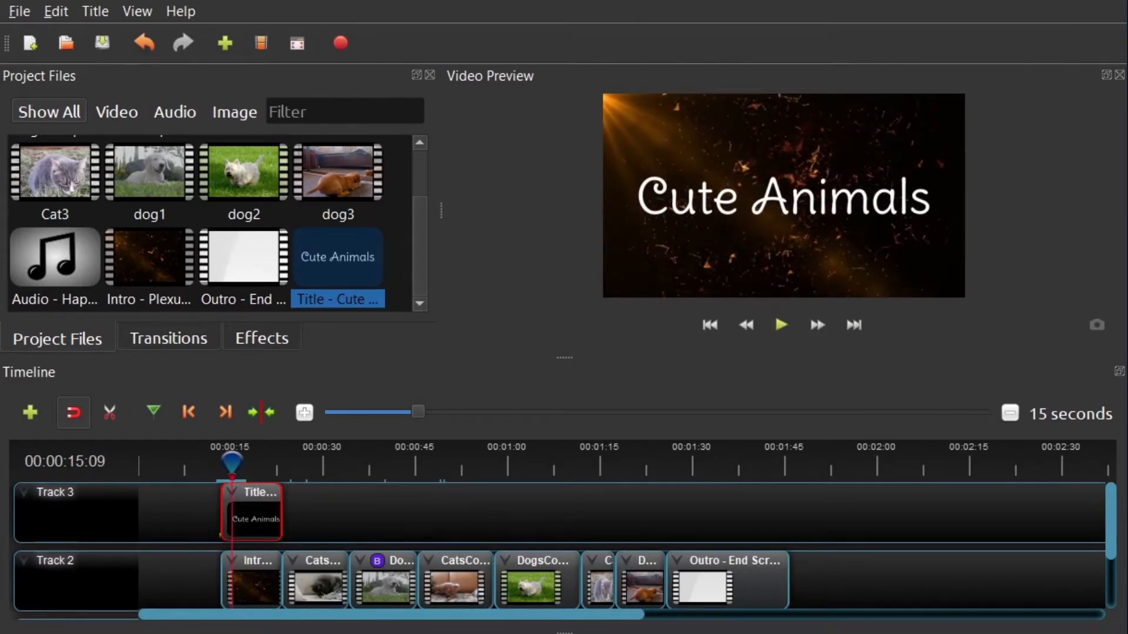
key(space)
scroll(495, 508, down, 1)
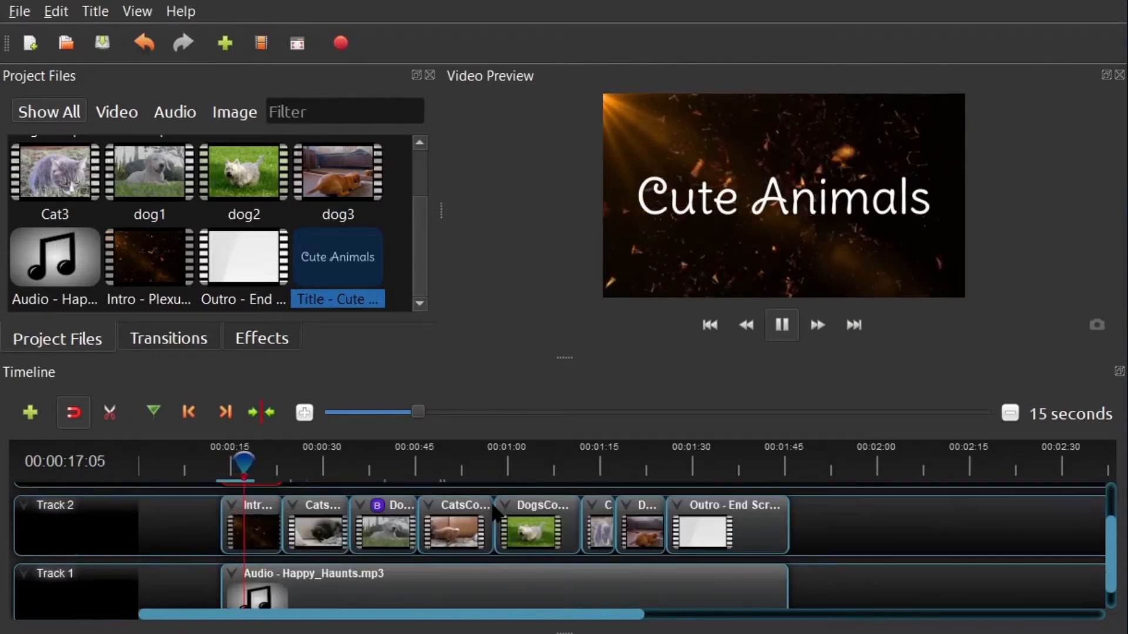
scroll(493, 508, down, 1)
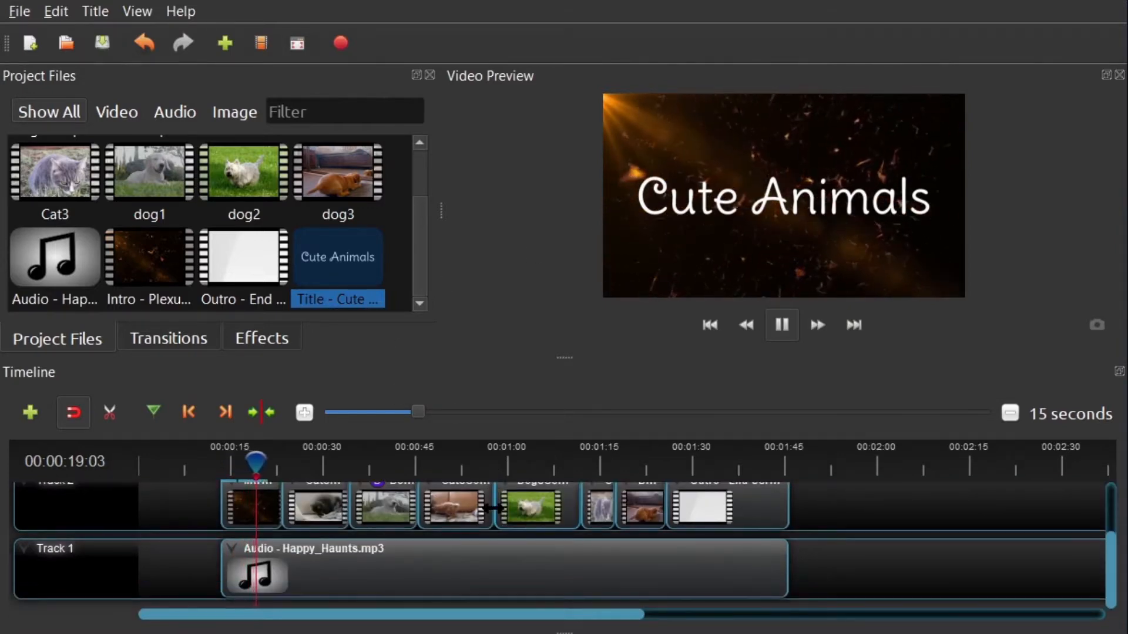
scroll(493, 507, up, 2)
key(space)
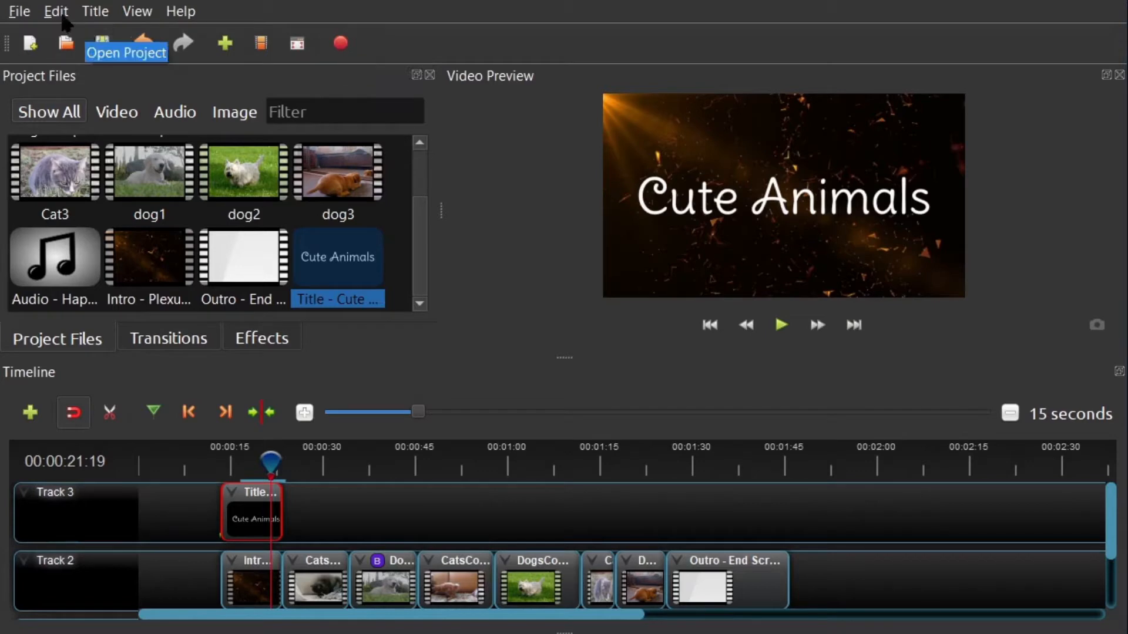
Export the project as an MP4 (h.264) video with the file name CuteAnimalsCompilation.
click(22, 12)
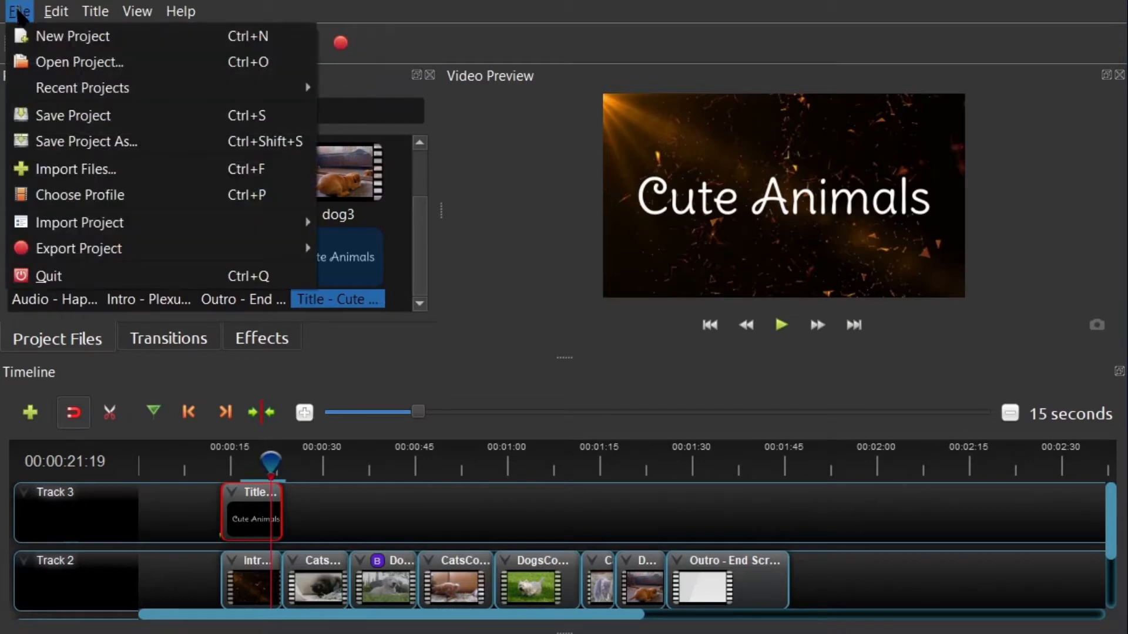
mouse_move(97, 252)
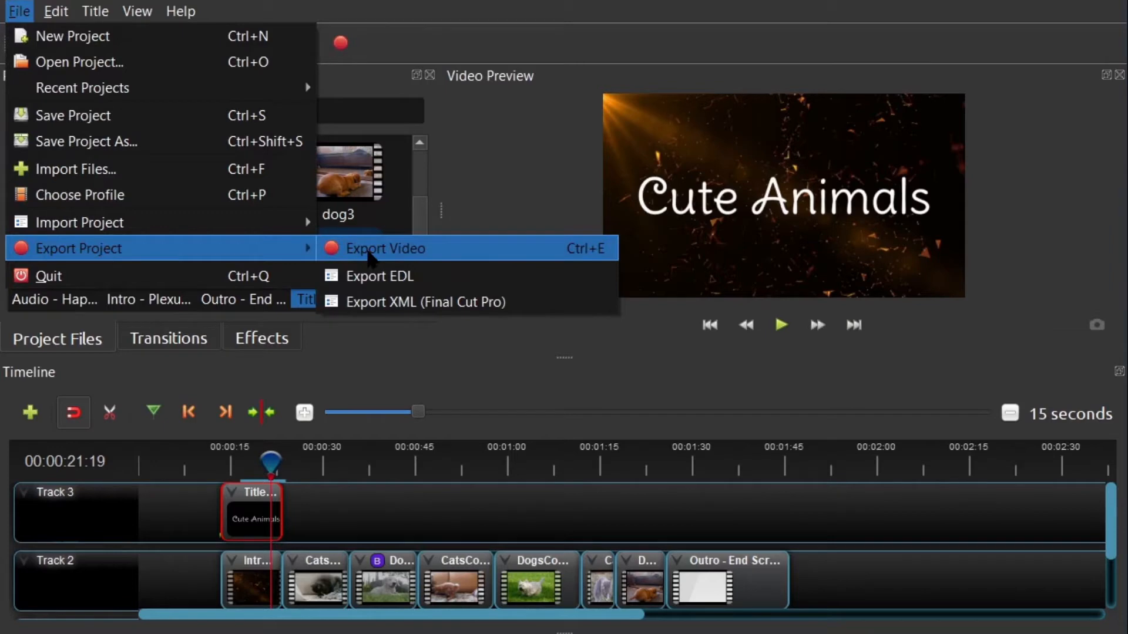
click(368, 252)
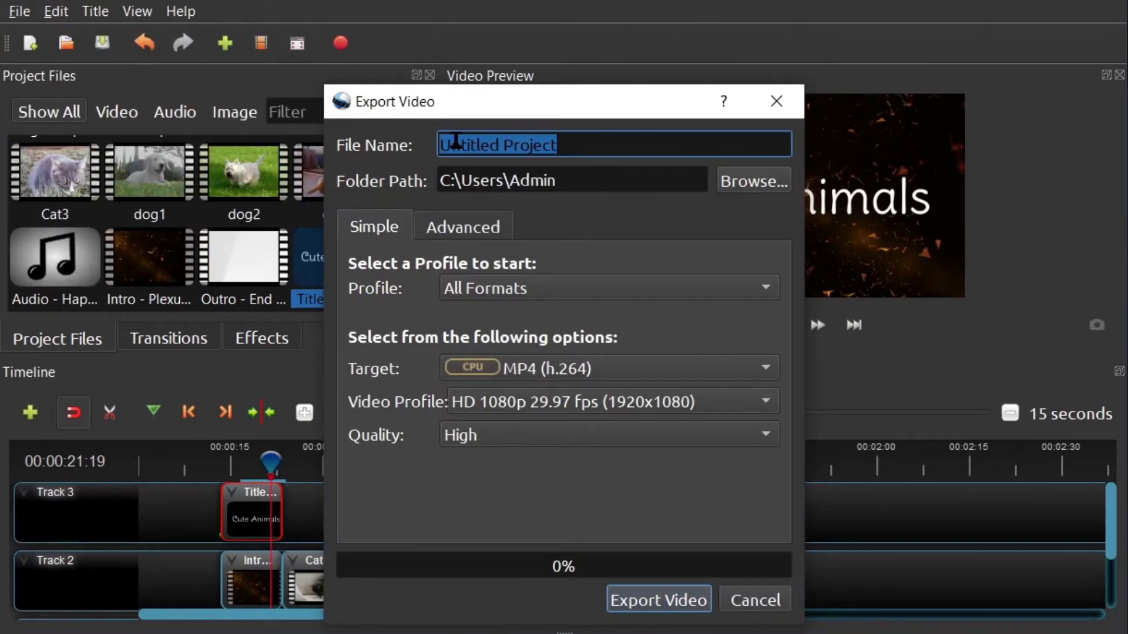
text(CuteAnimalsCompi)
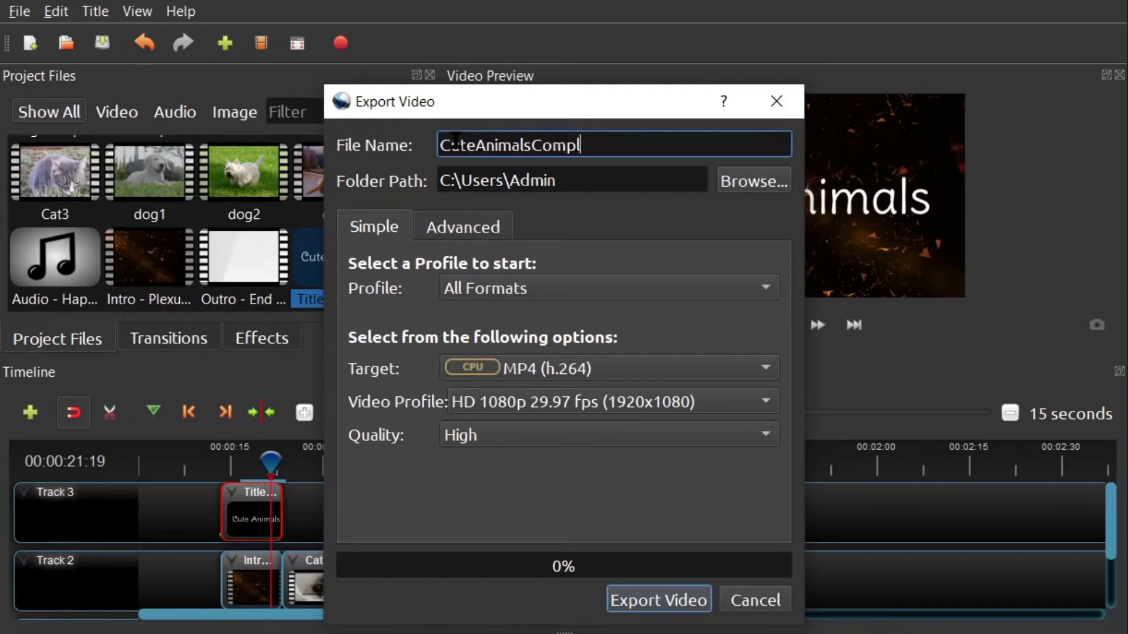
text(lation)
click(436, 332)
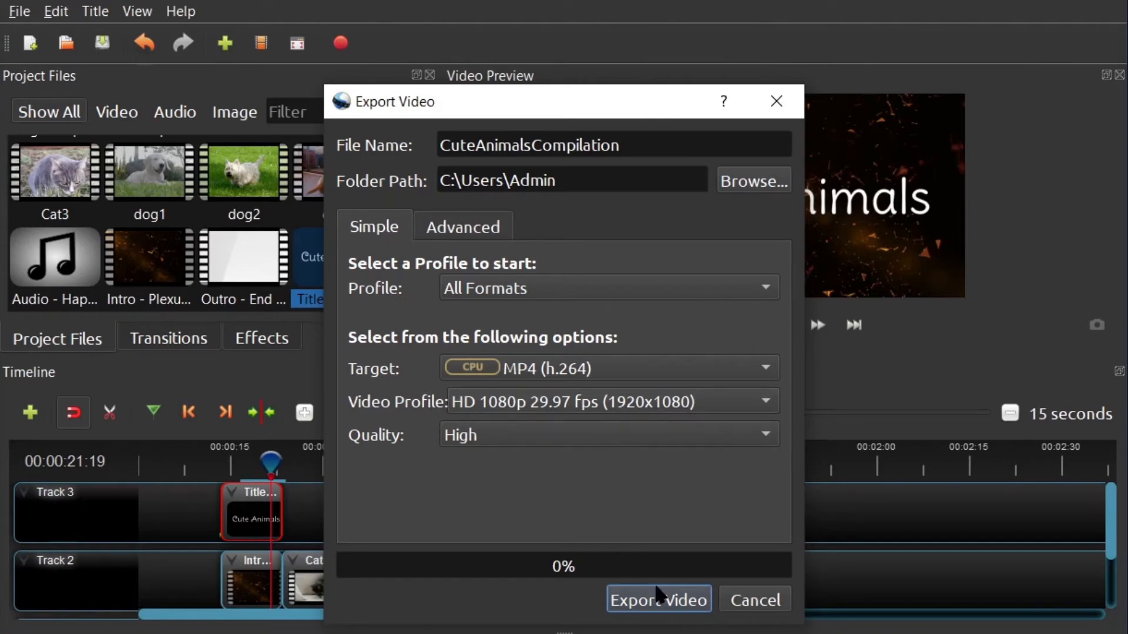
click(663, 600)
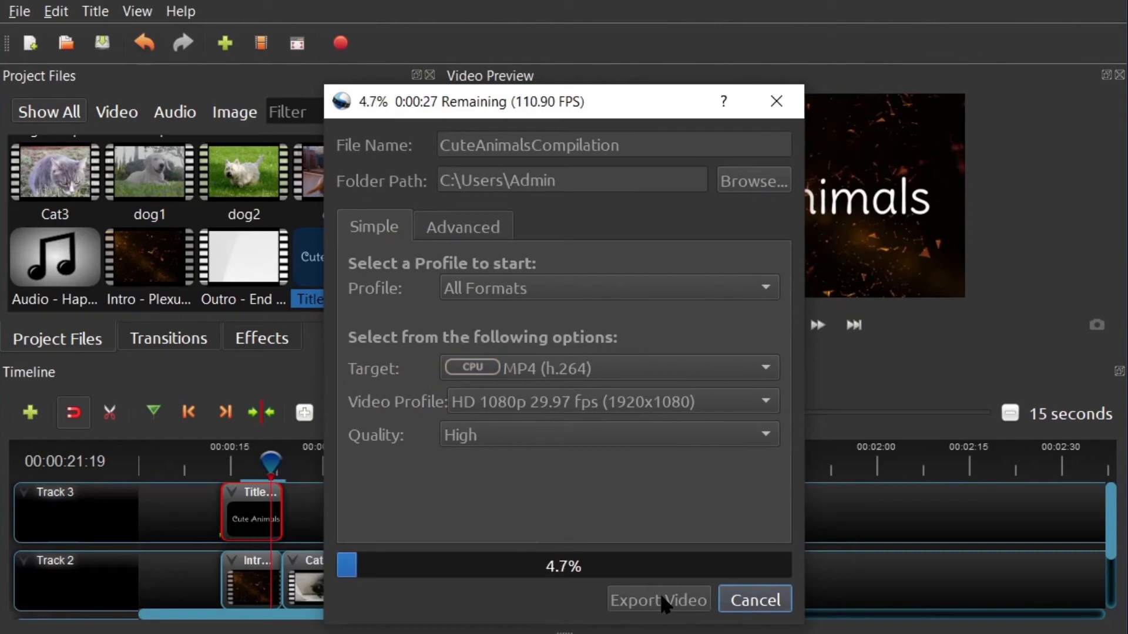